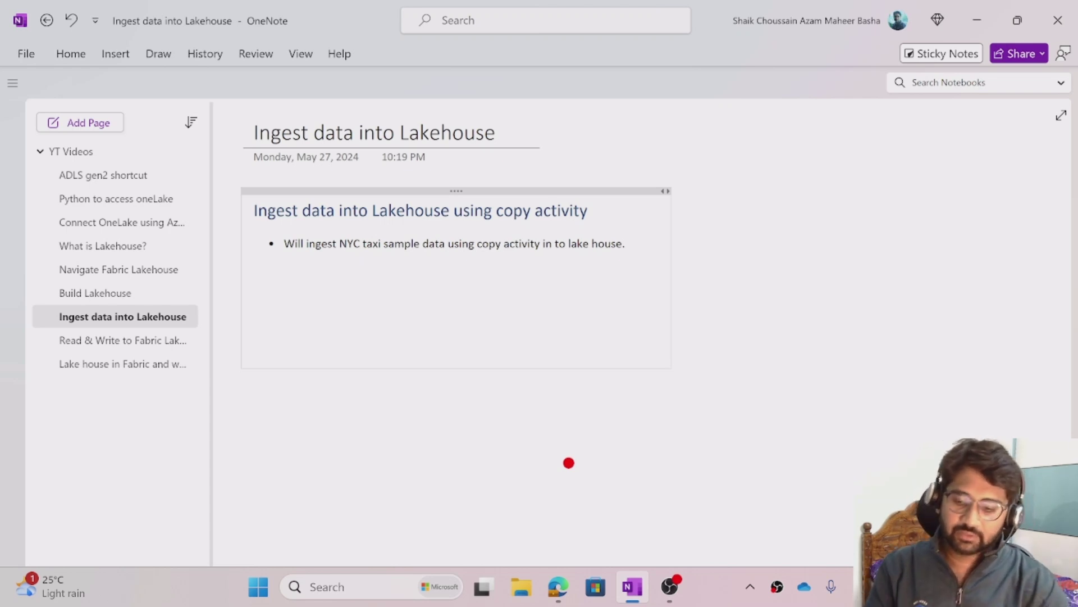
Annotate the page title, the 'copy activity' and 'NYC taxi' notes, and the empty workspace message.
drag(512, 143, 593, 167)
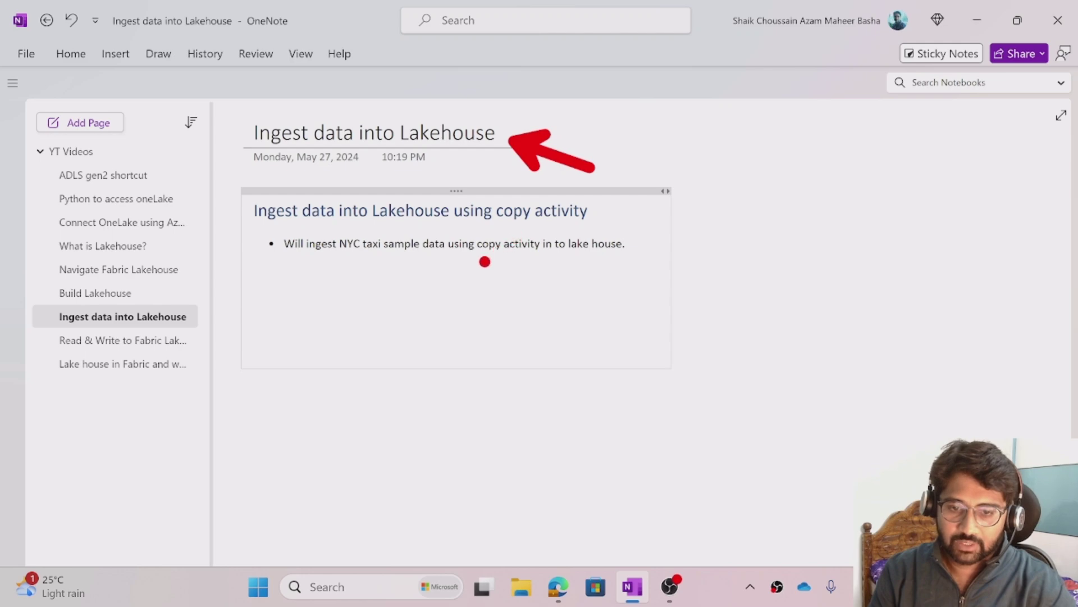
drag(481, 262, 520, 261)
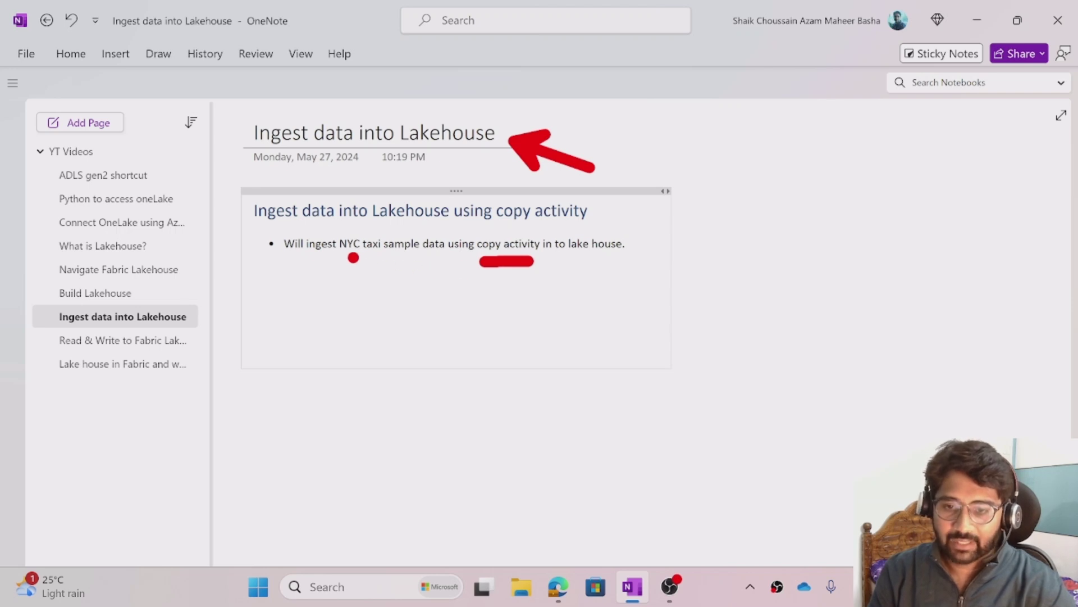
drag(349, 260, 402, 260)
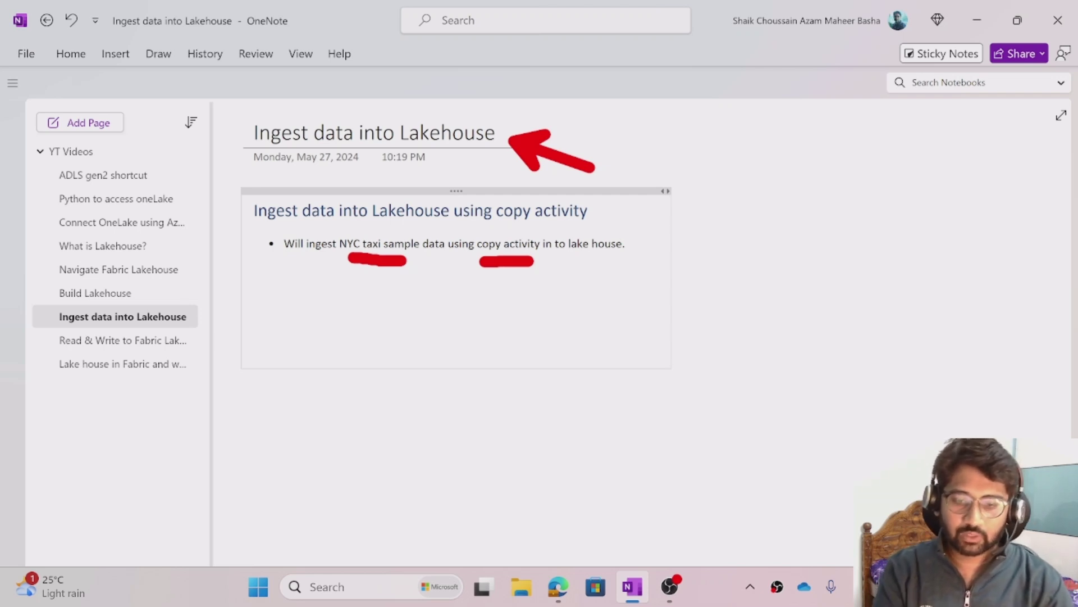
key(Escape)
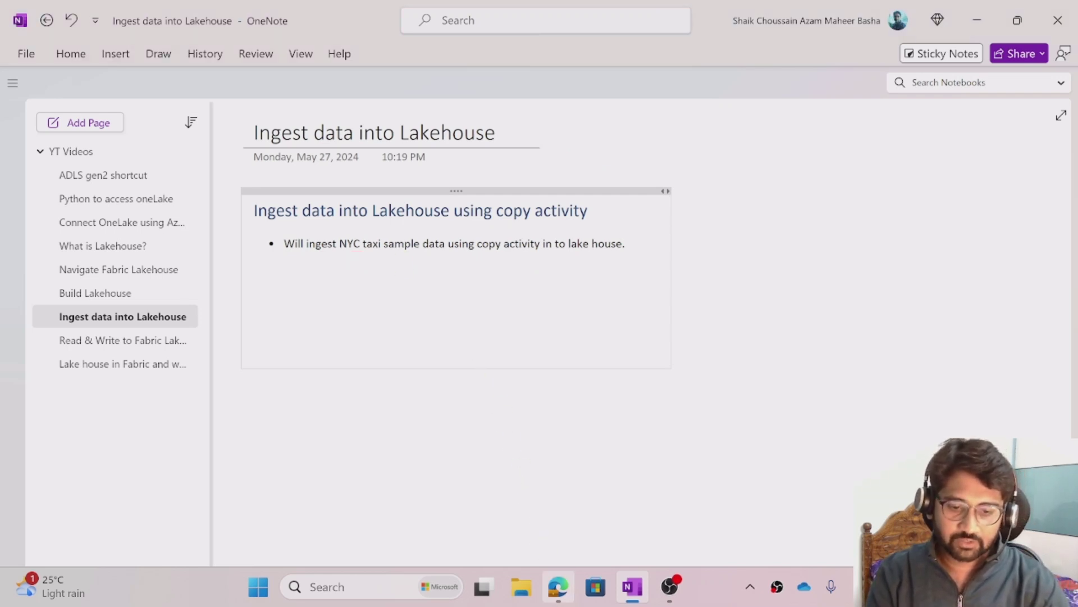
click(557, 586)
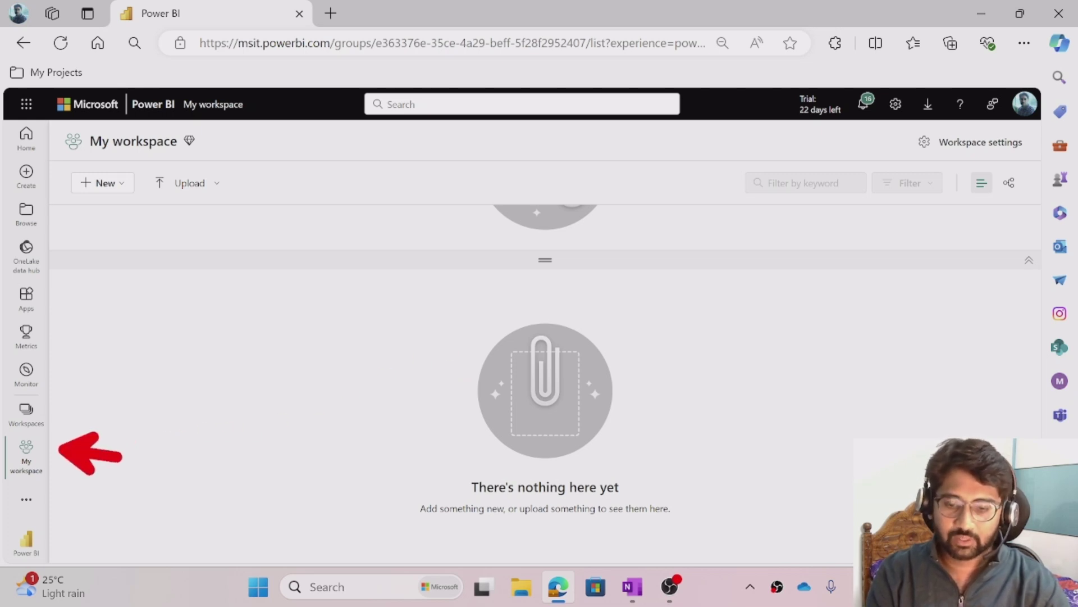
mouse_move(483, 453)
mouse_down()
mouse_move(402, 487)
mouse_move(478, 543)
mouse_move(640, 547)
mouse_move(684, 519)
mouse_move(588, 462)
mouse_move(517, 453)
mouse_up()
key(Escape)
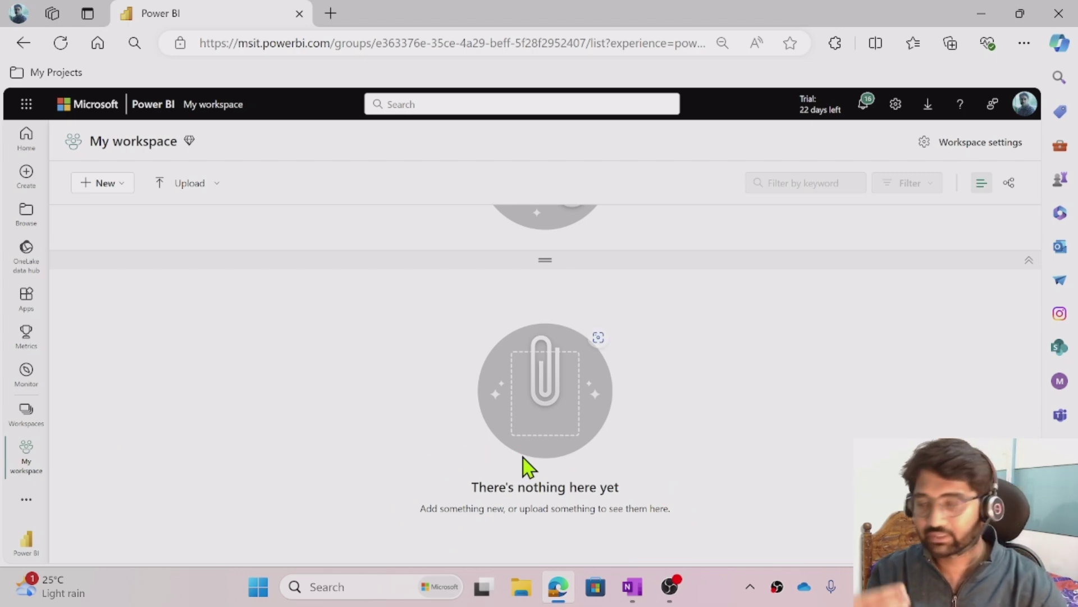
Choose Lakehouse from the new item types in My workspace and begin naming it nyctaxiLH.
click(92, 190)
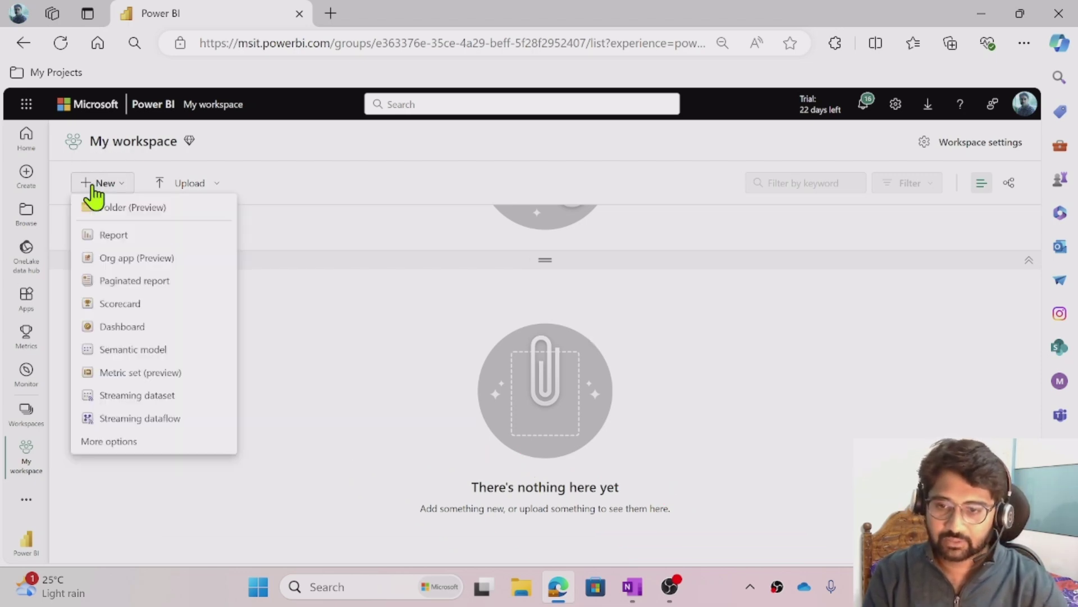
click(140, 442)
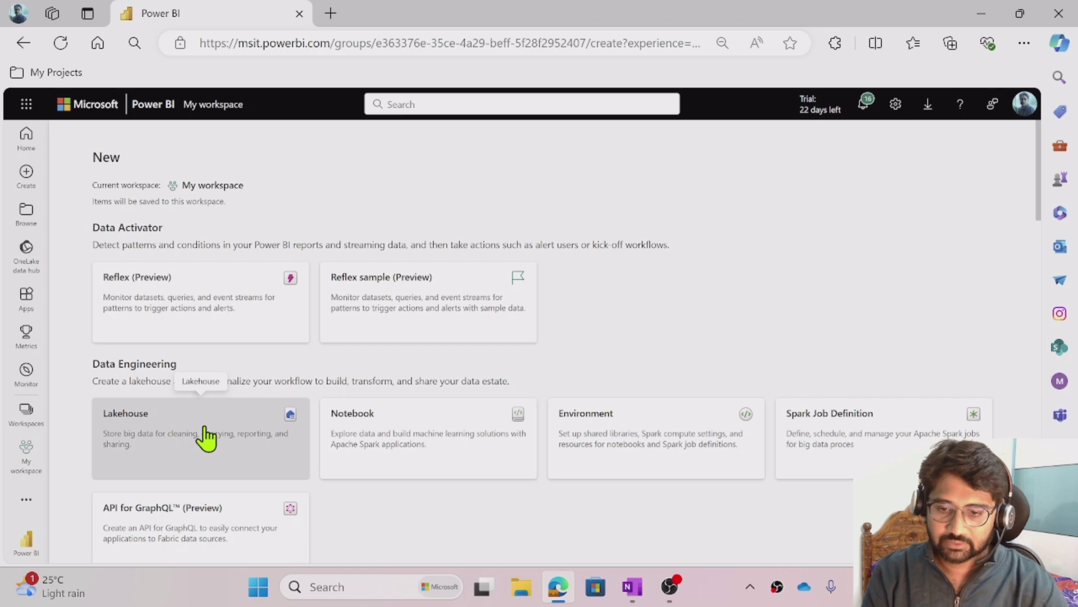
click(206, 437)
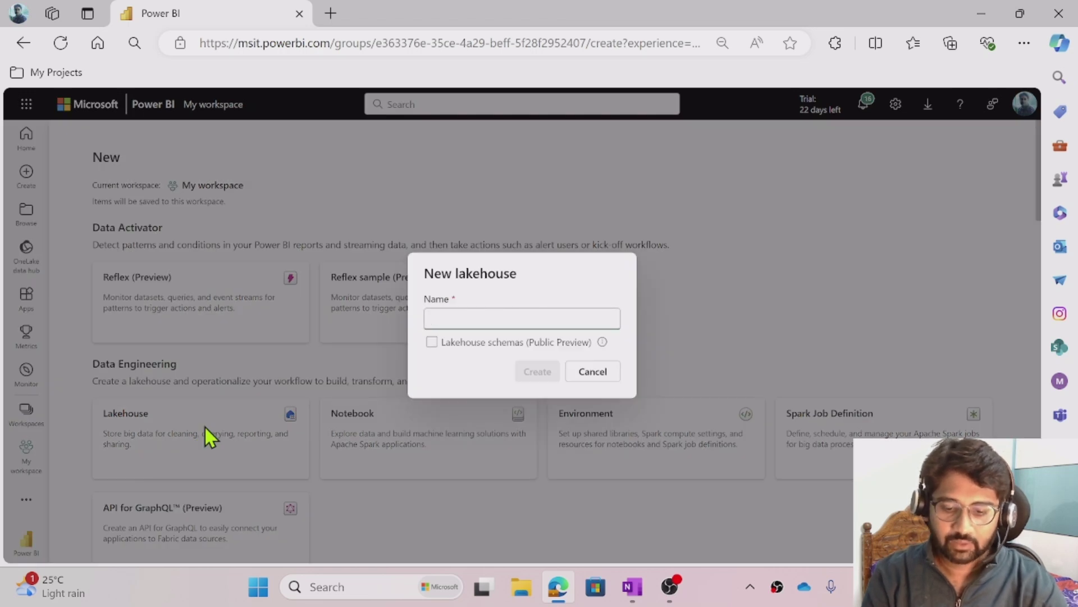
text(nyctaxiLH)
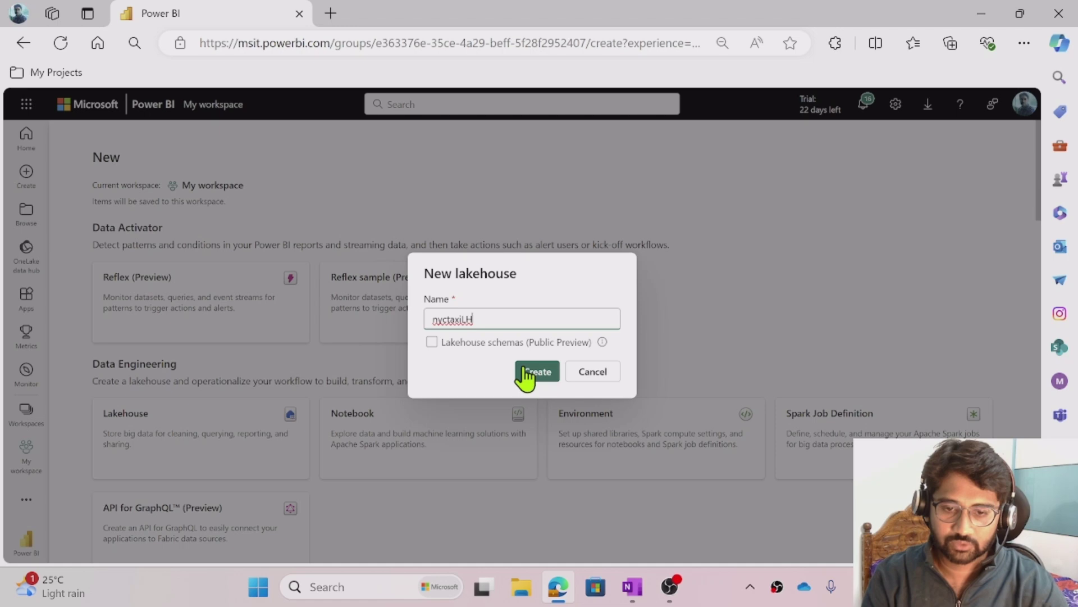
Create the nyctaxiLH lakehouse and glance at its options for bringing data in.
click(525, 371)
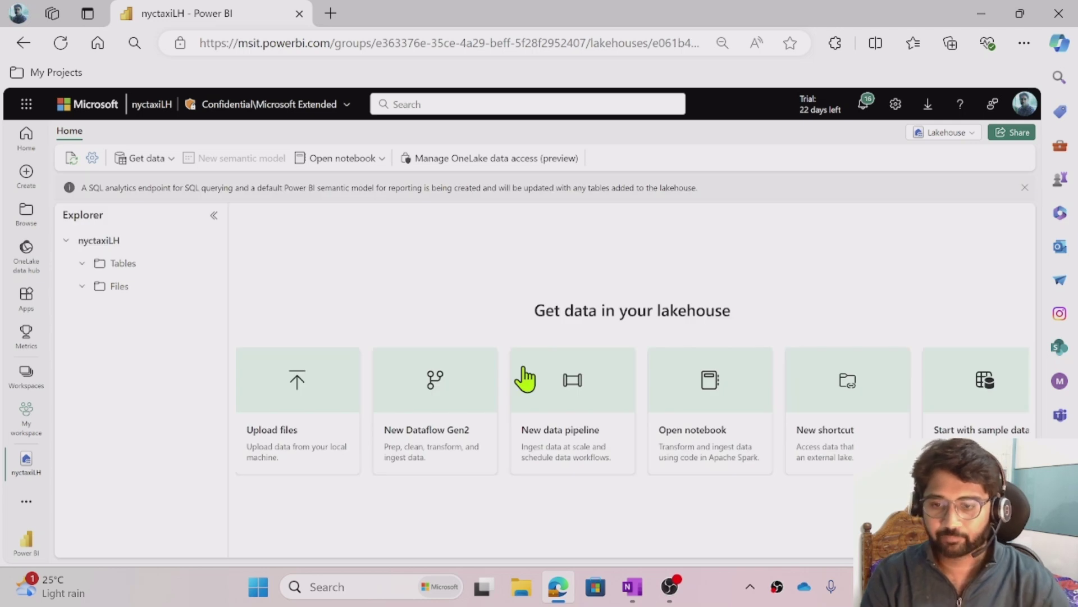
click(164, 164)
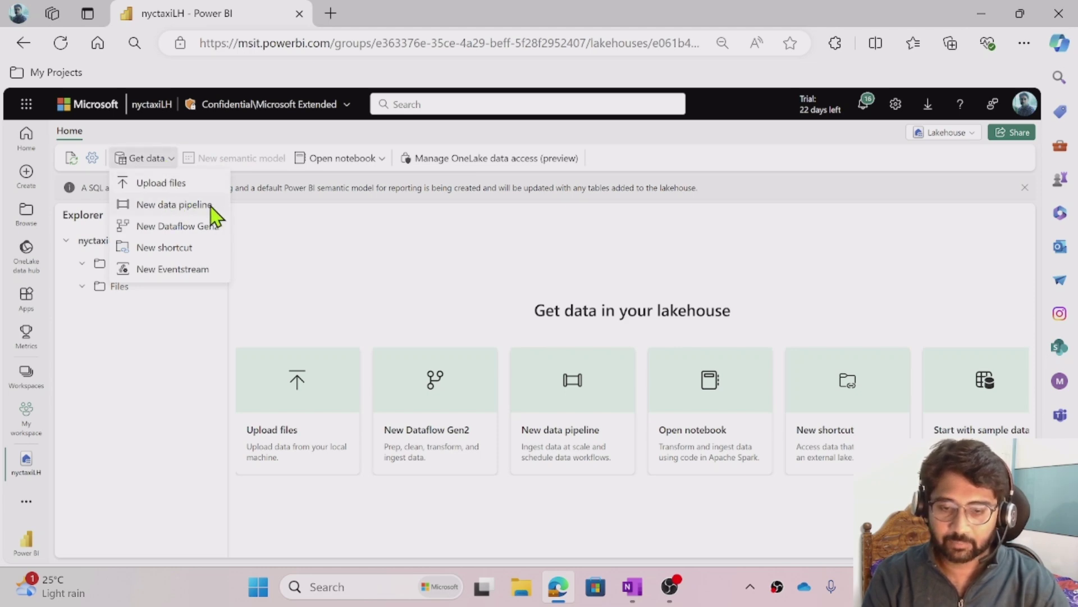
click(573, 427)
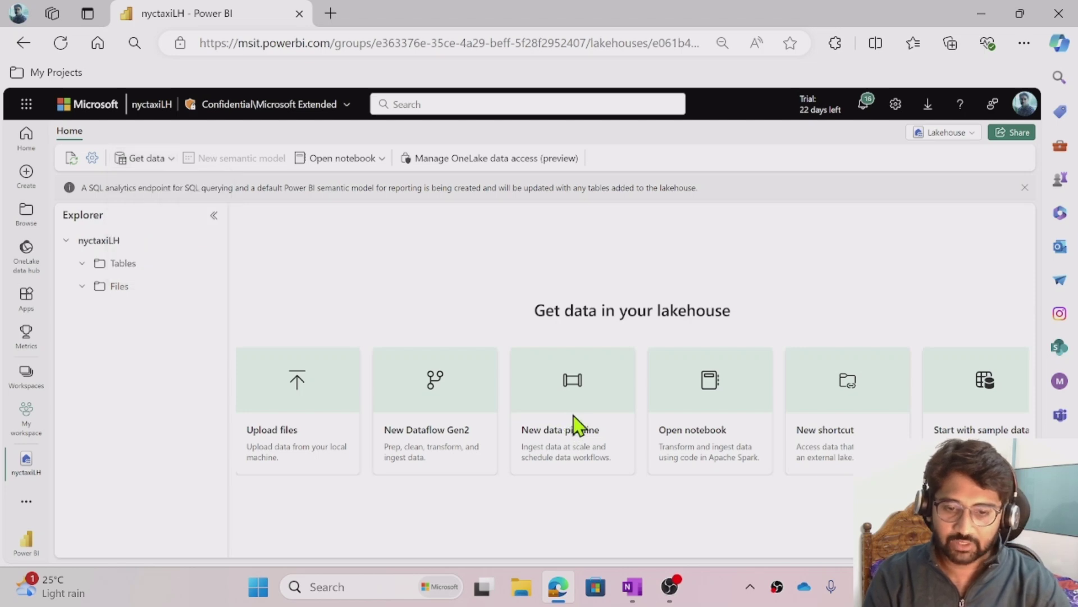
Create a data pipeline named IngestDataToLakehouse and cancel the Copy data wizard.
click(585, 380)
drag(474, 306, 416, 315)
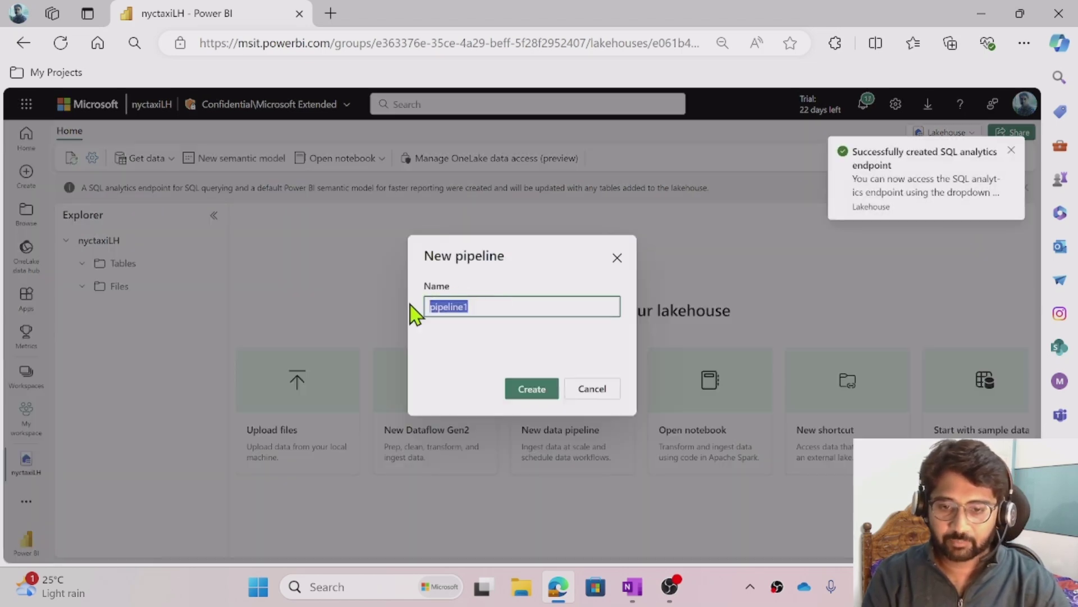
text(Ingest)
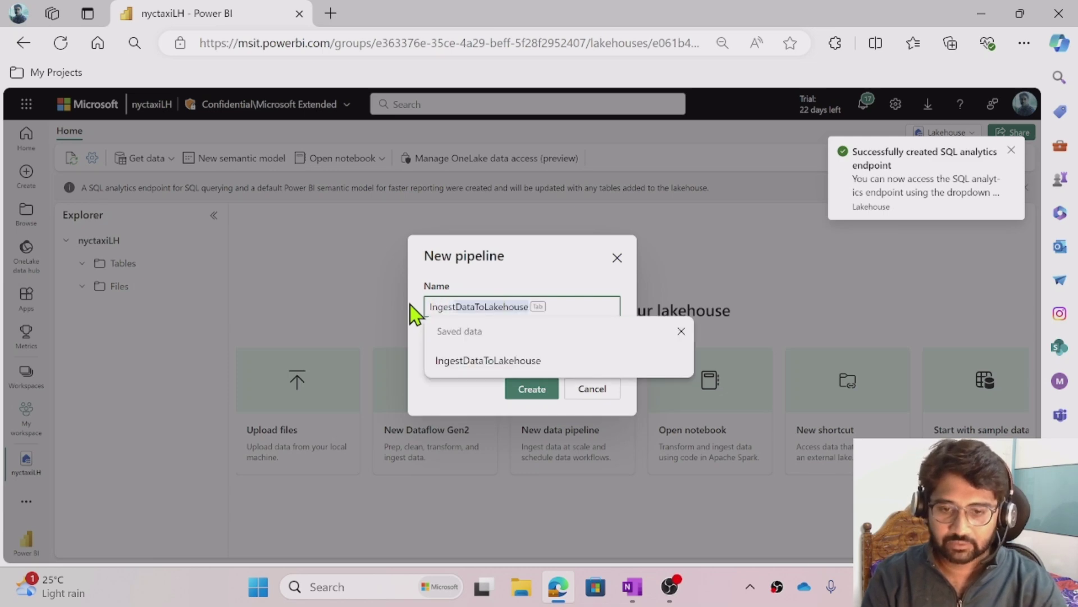
key(Tab)
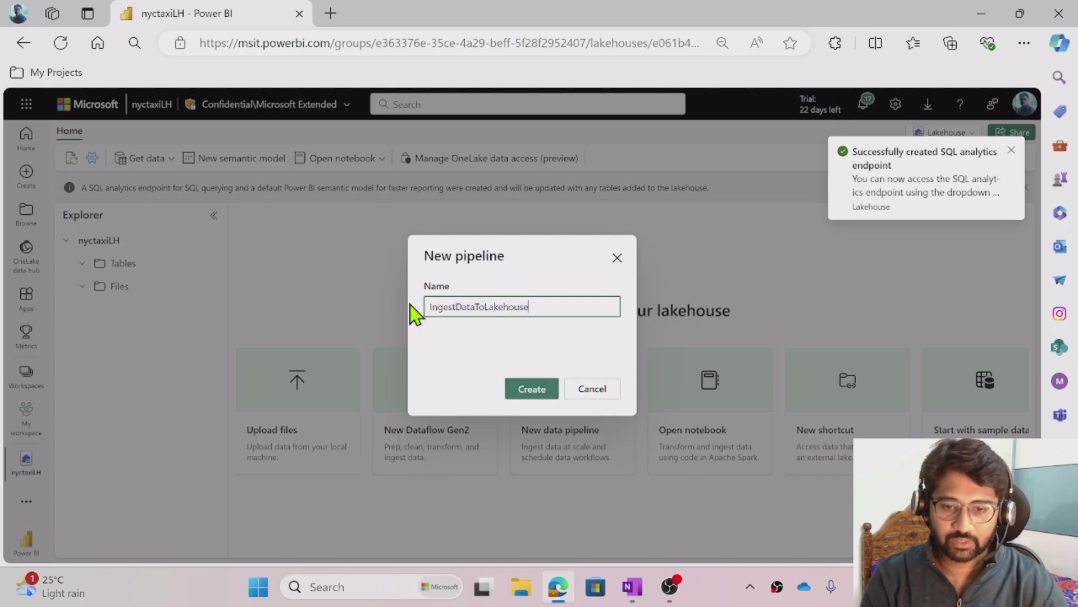
click(528, 393)
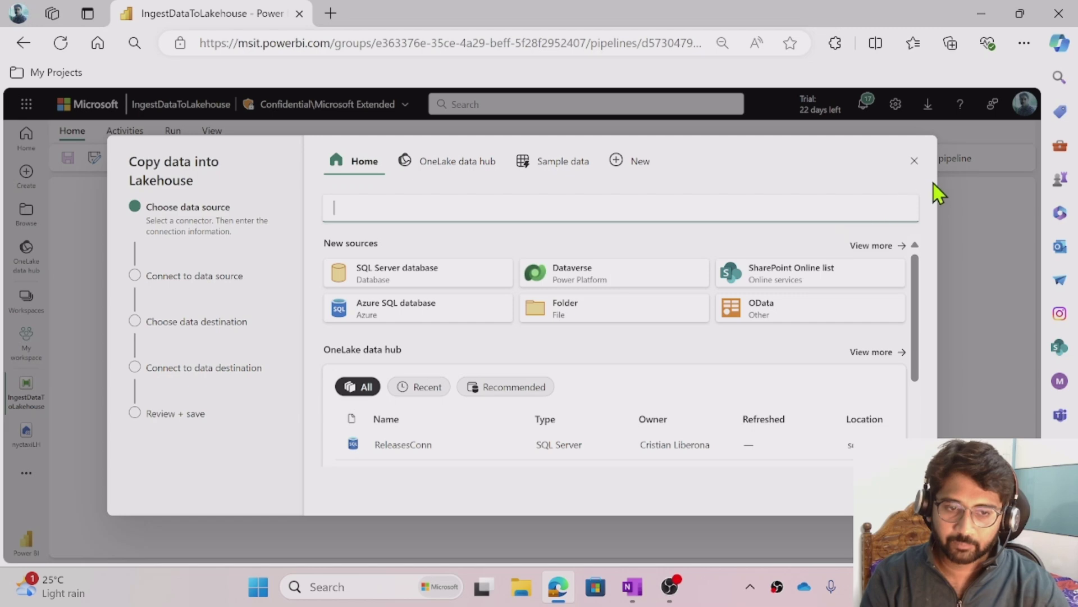
click(915, 161)
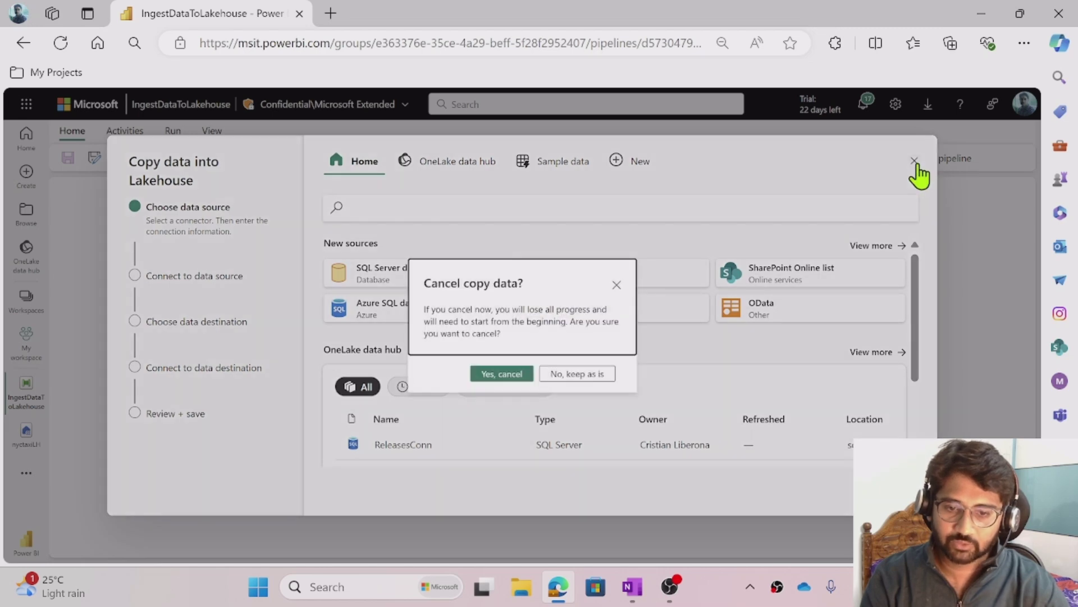
click(484, 375)
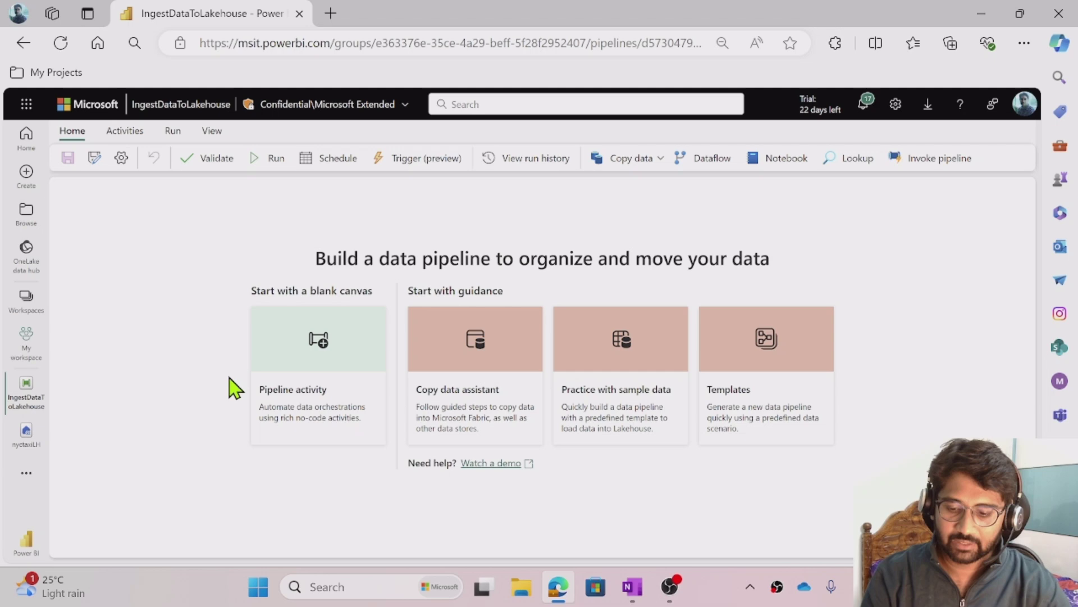
Add a Copy data activity, centre it on the canvas, and start renaming it 'Copy data to LH'.
click(254, 385)
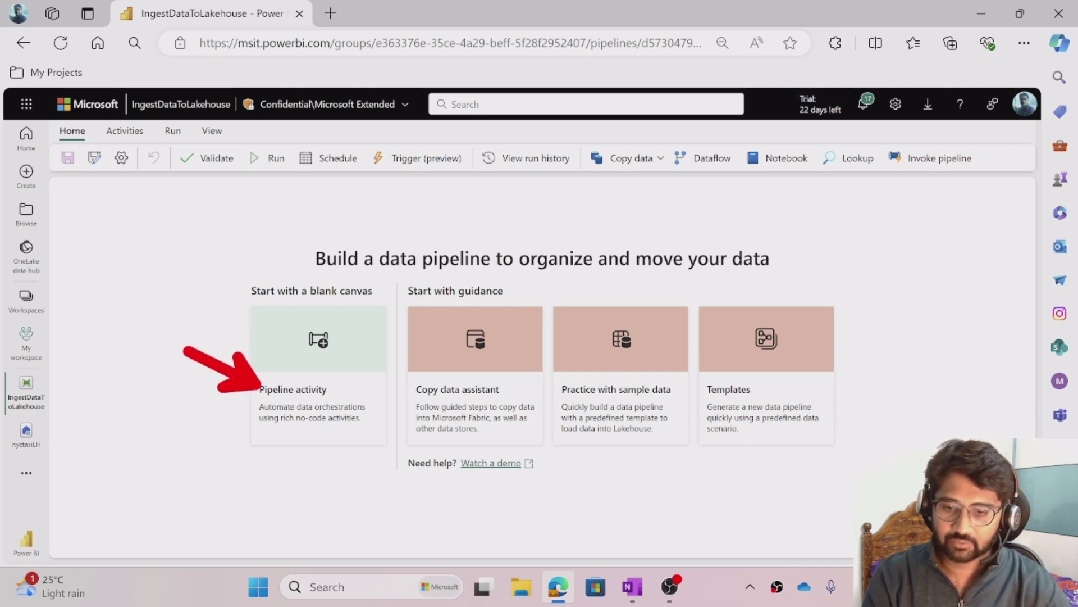
click(330, 359)
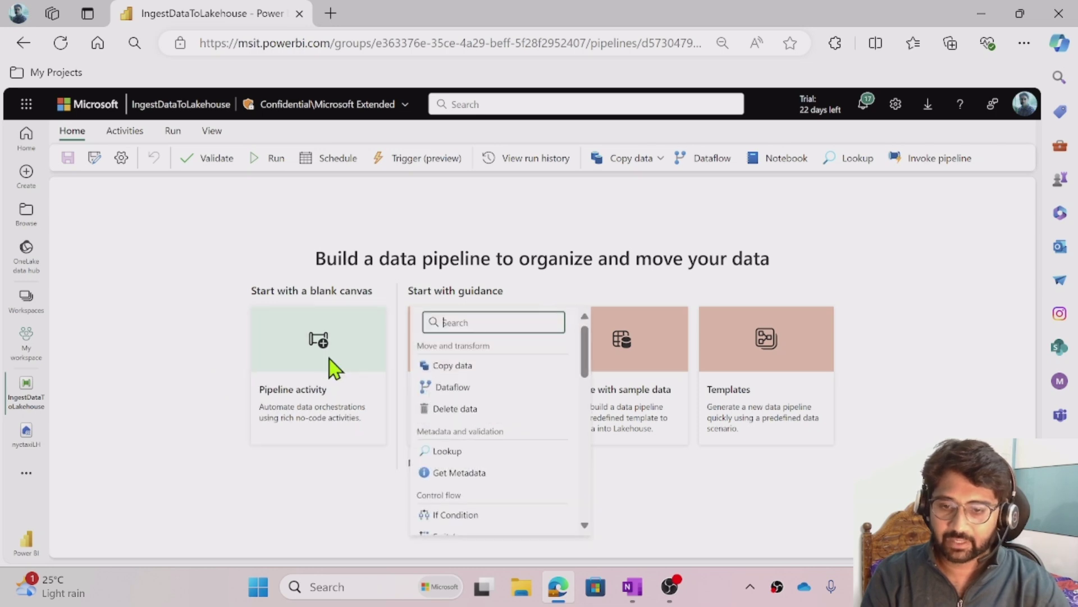
click(486, 366)
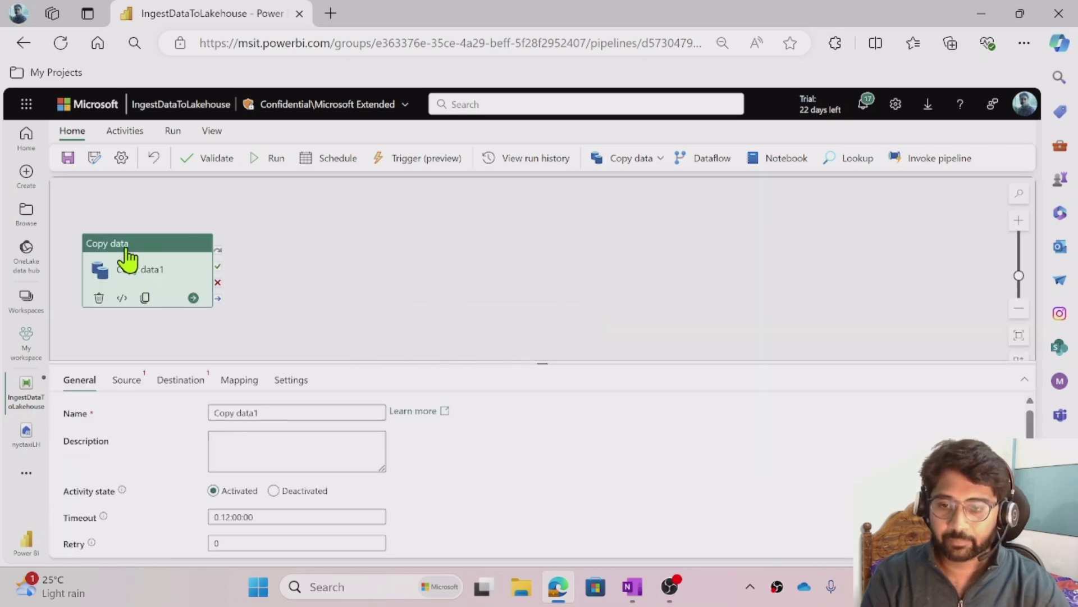
drag(125, 248, 390, 226)
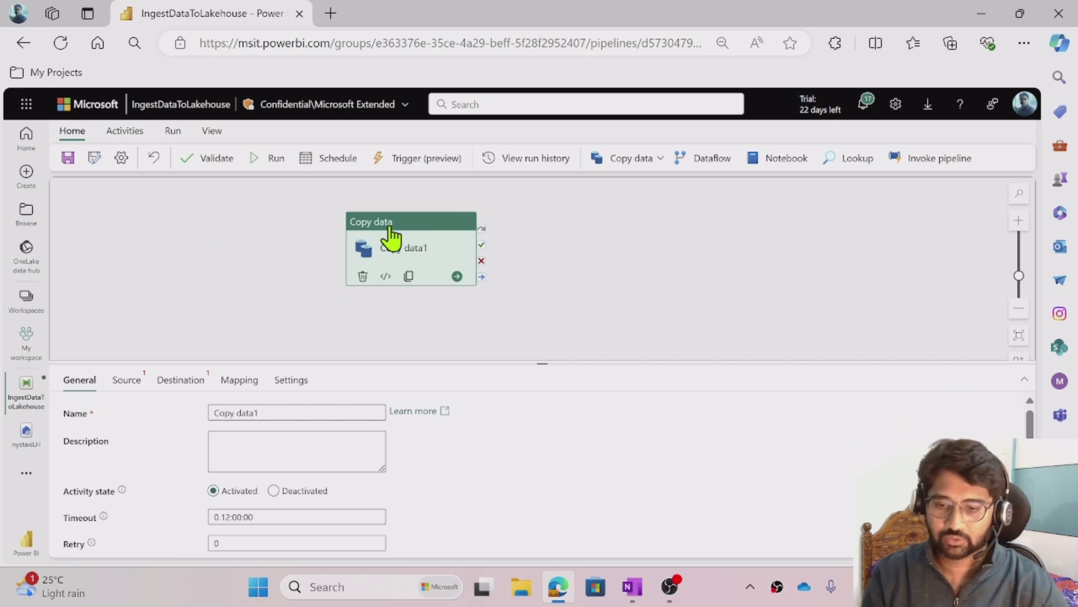
click(265, 410)
key(BackSpace)
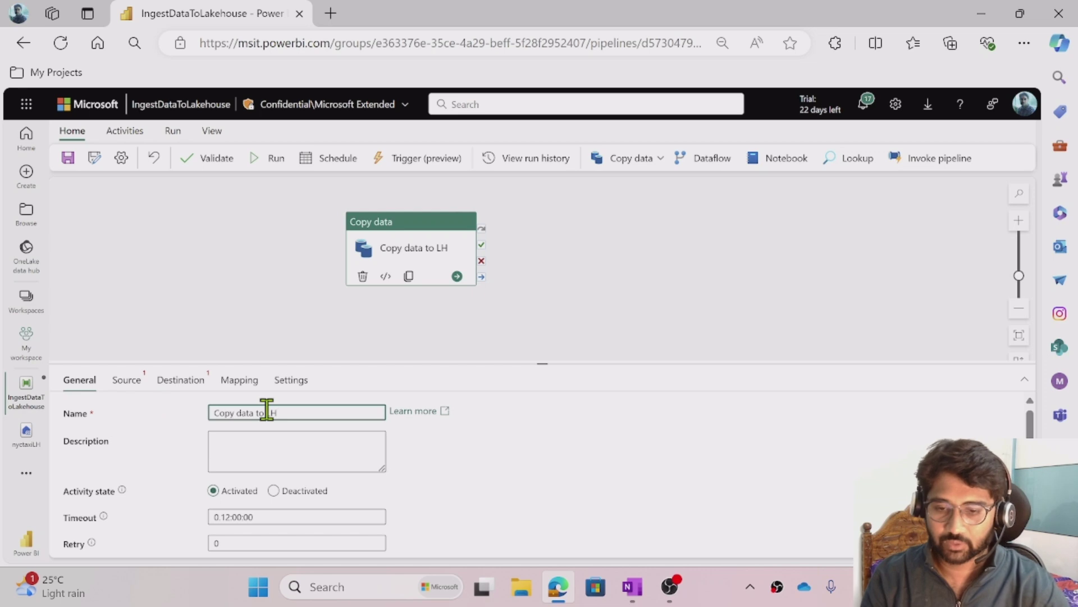
Show the Copy data activity's Source settings in an enlarged panel below the canvas.
click(125, 380)
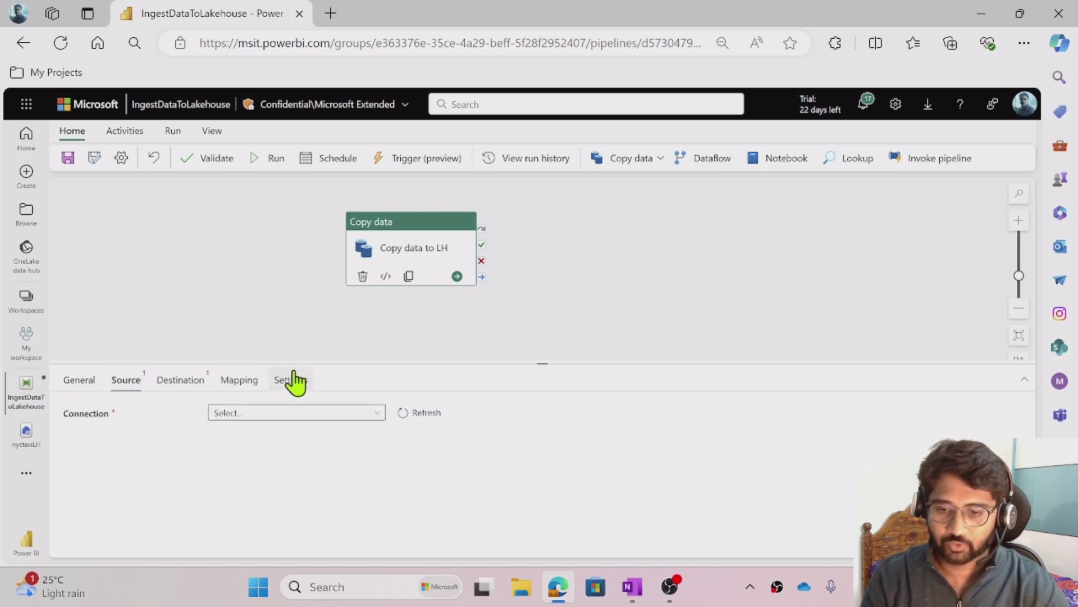
drag(309, 363, 320, 321)
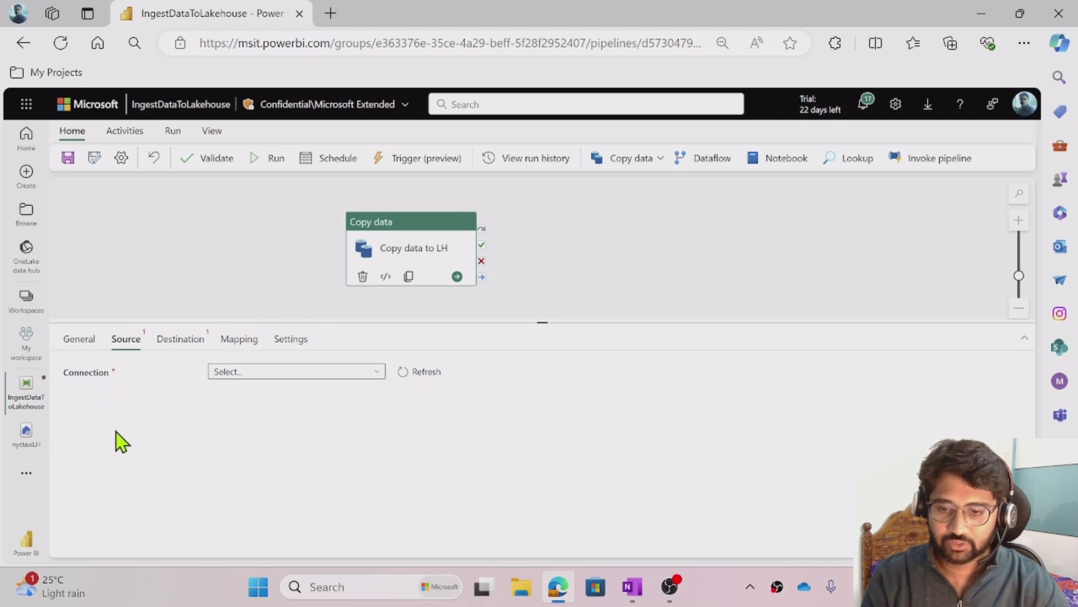
click(409, 247)
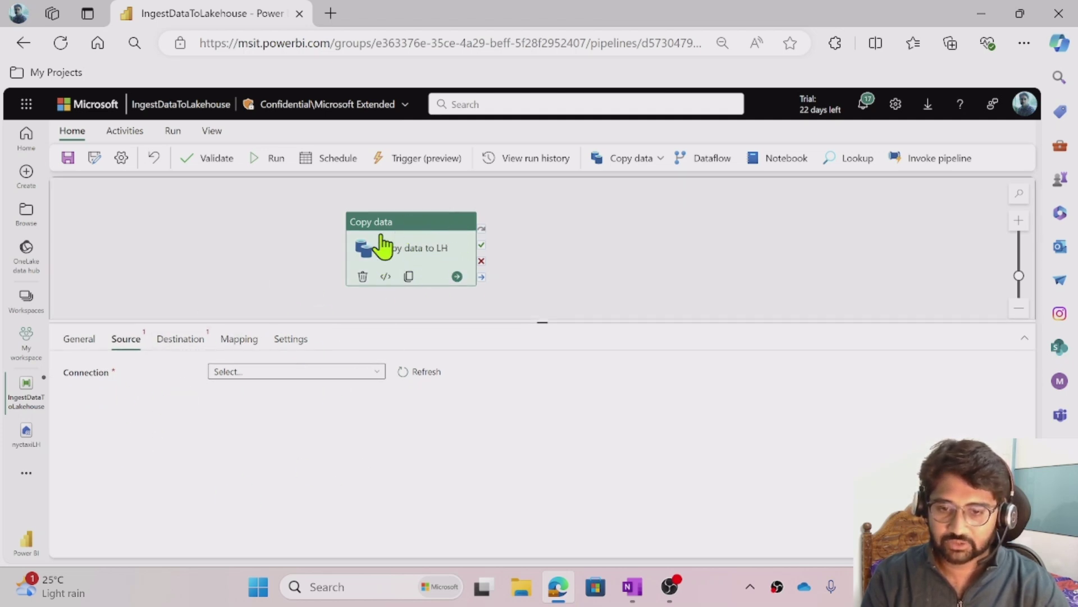
click(630, 243)
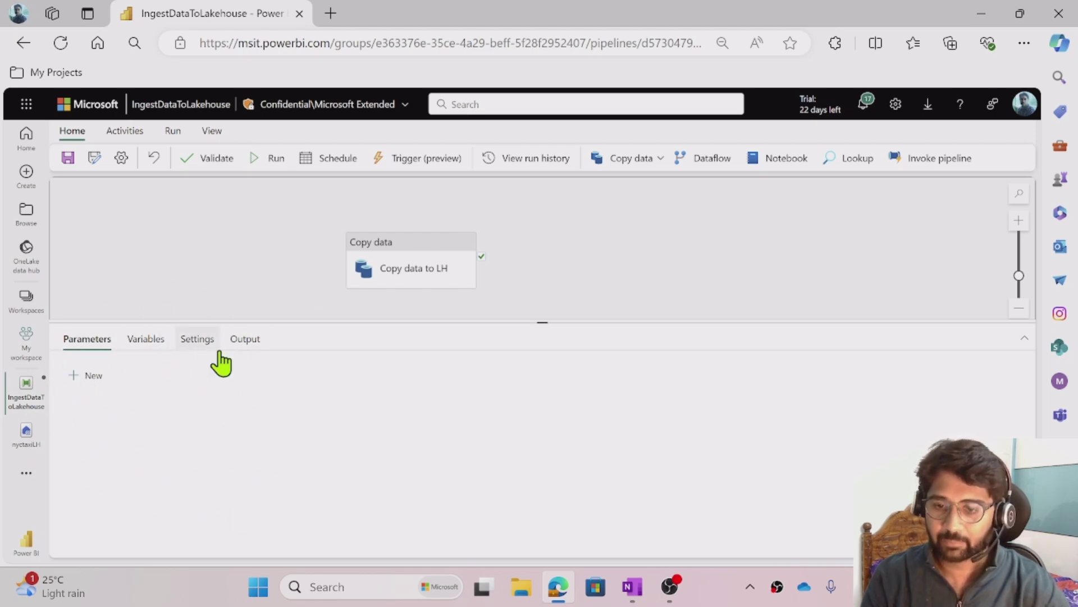
click(443, 263)
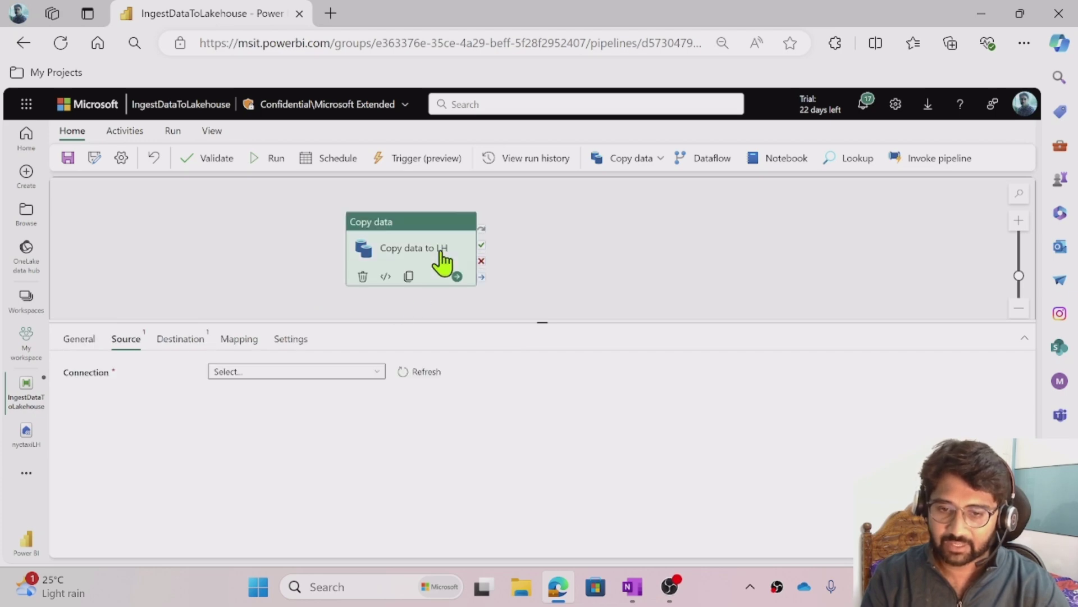
Back out of the Get data dialog with 'Yes, cancel' and reopen the source Connection list.
click(293, 382)
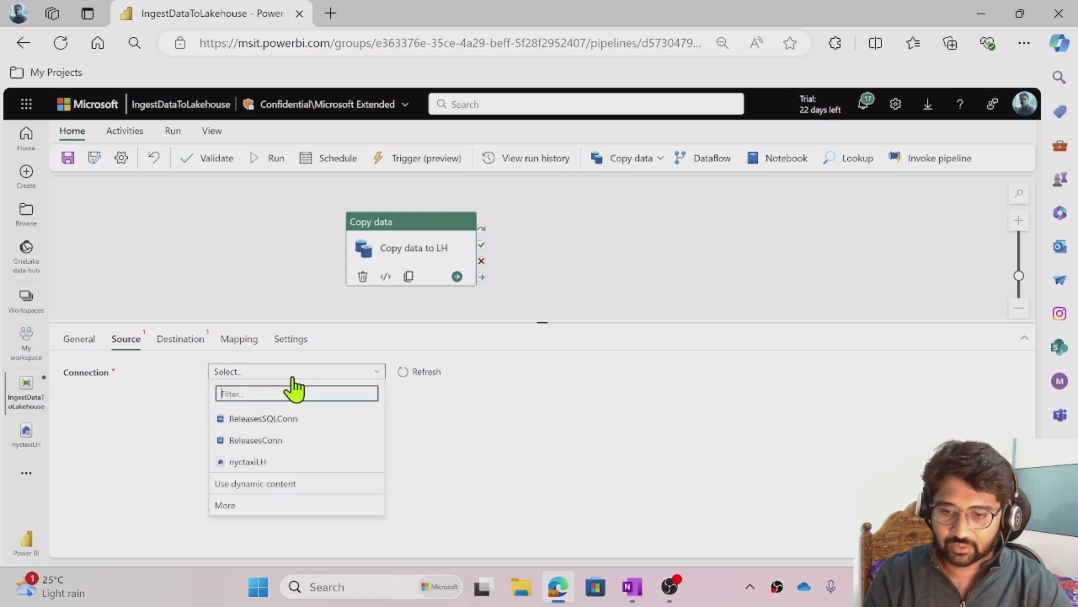
click(264, 508)
key(Escape)
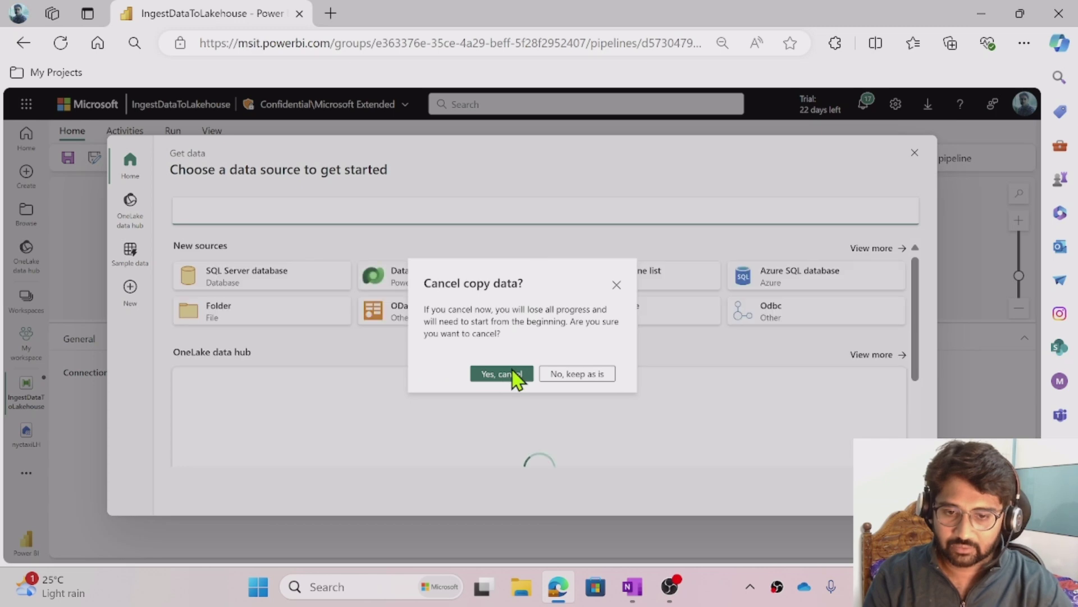
click(514, 375)
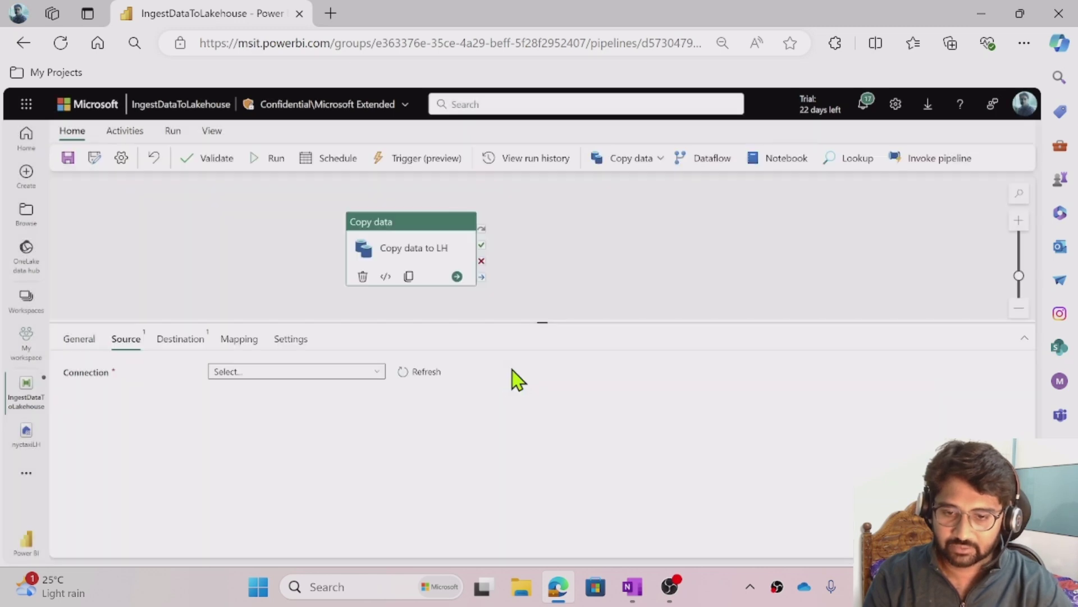
click(359, 372)
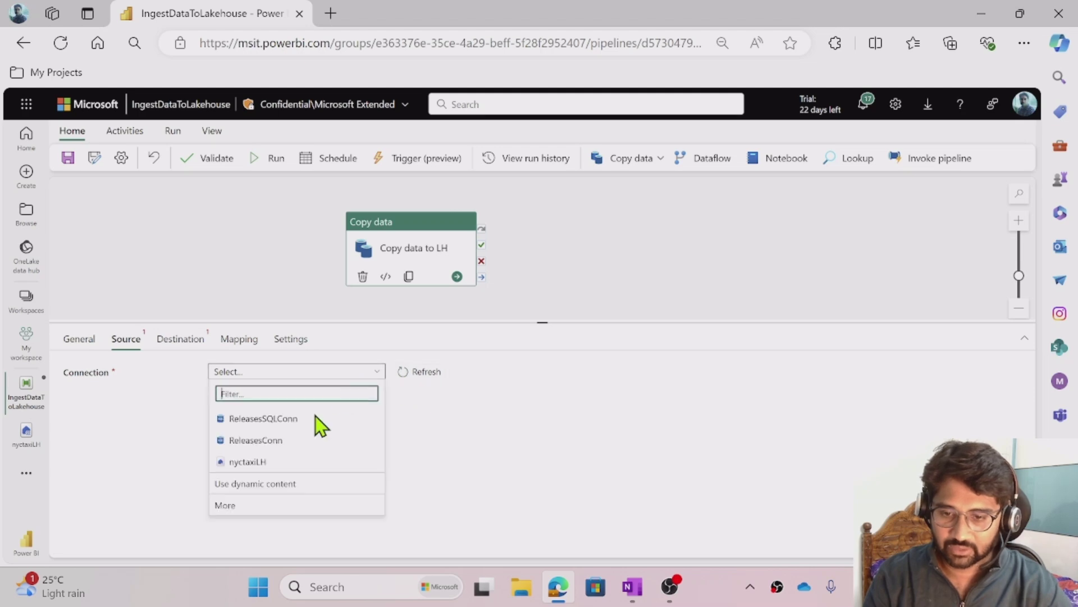
Set the NYC Taxi - Green sample dataset from More > Sample data as the source connection.
click(250, 509)
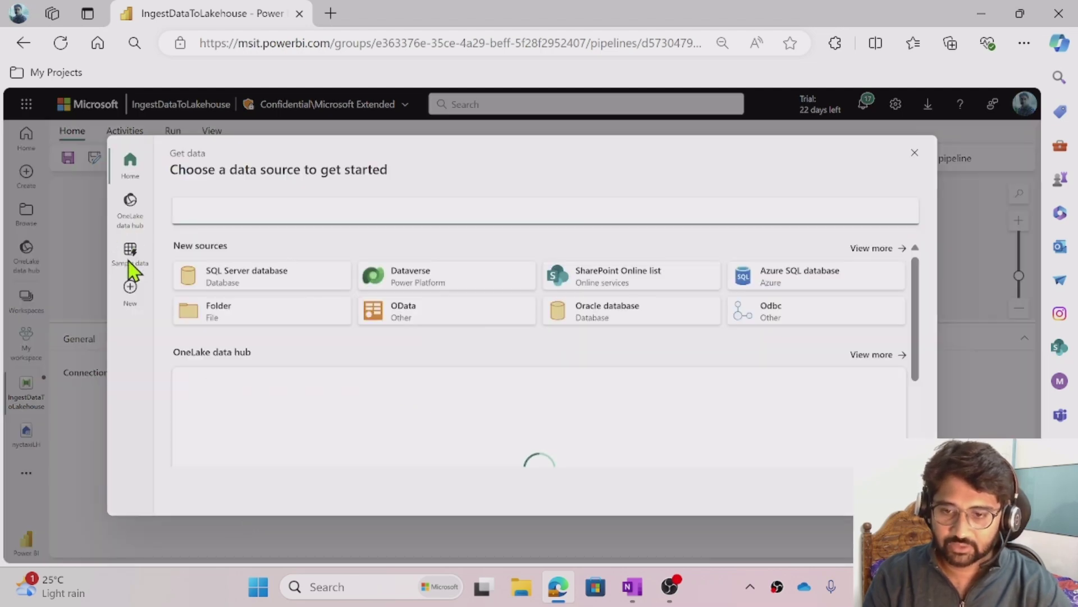
click(130, 257)
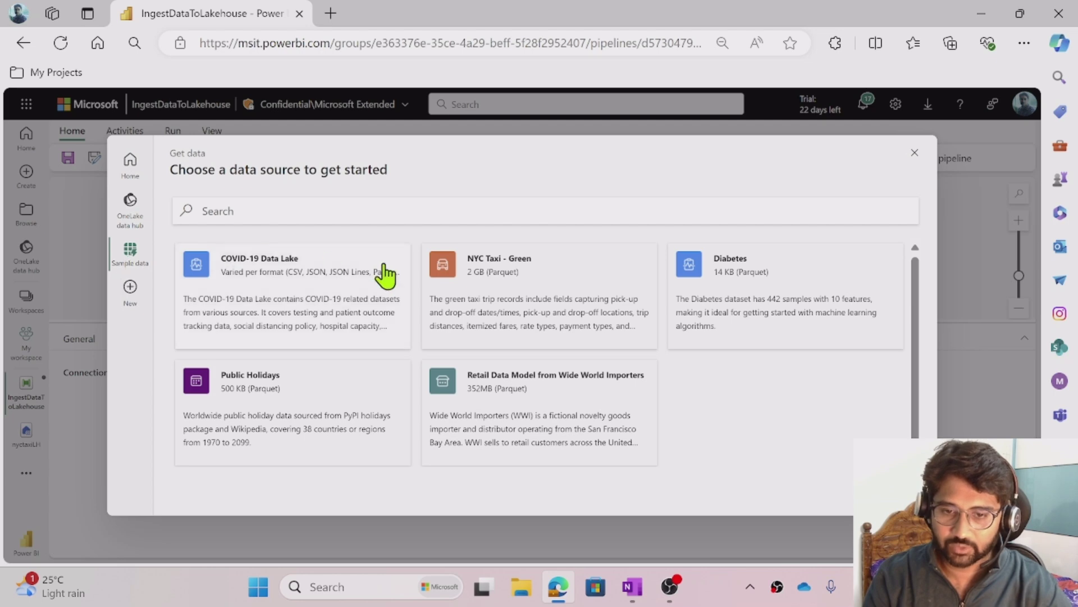
click(548, 257)
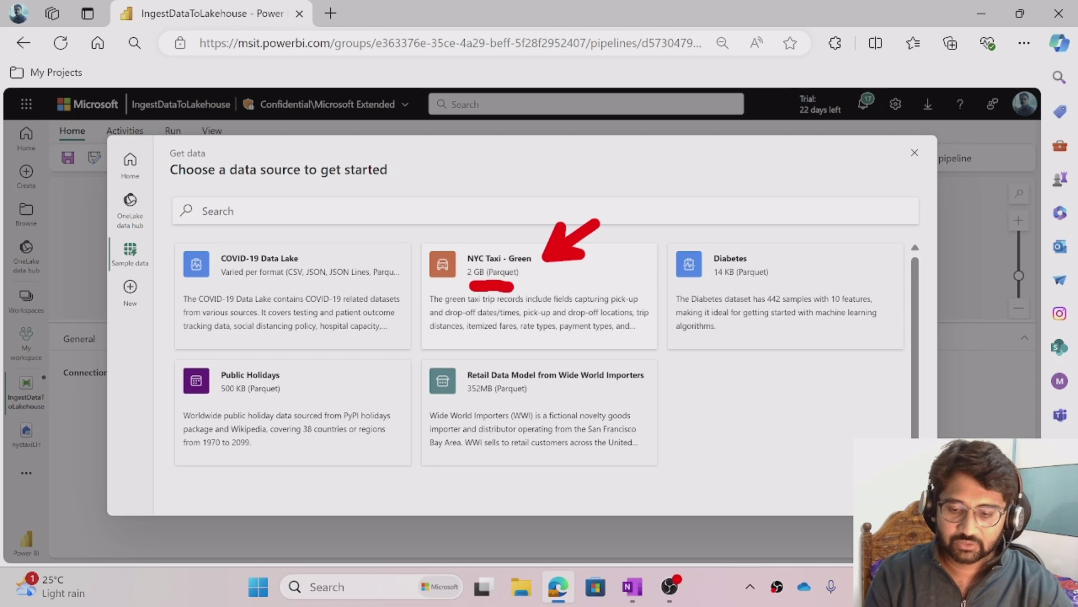
click(508, 292)
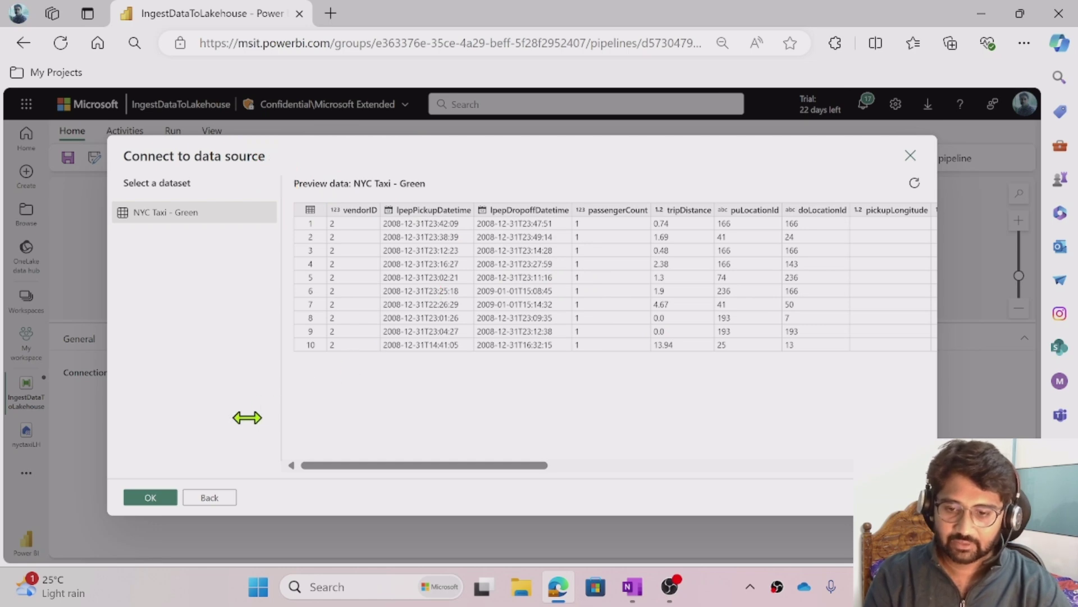
click(151, 497)
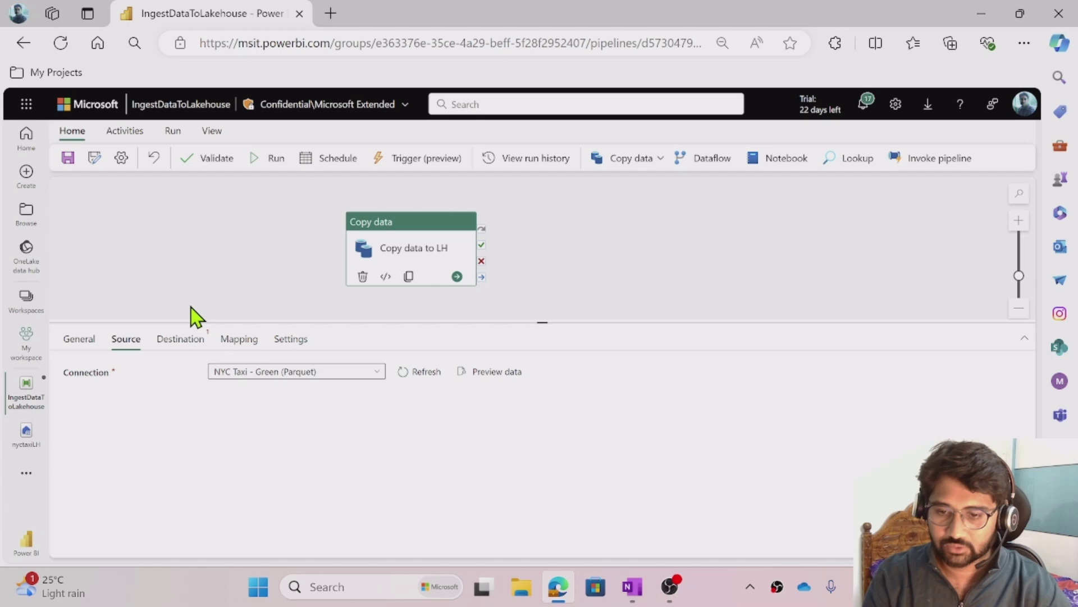
Set the destination to lakehouse nyctaxiLH, root folder Files, directory nyctaxi/sampledata.
click(182, 342)
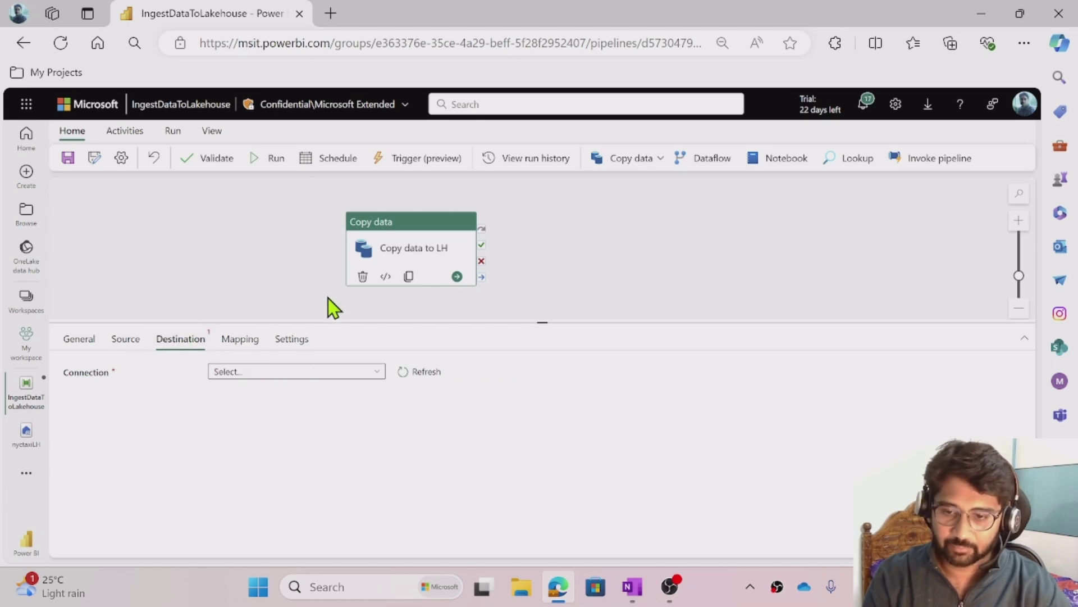
click(25, 435)
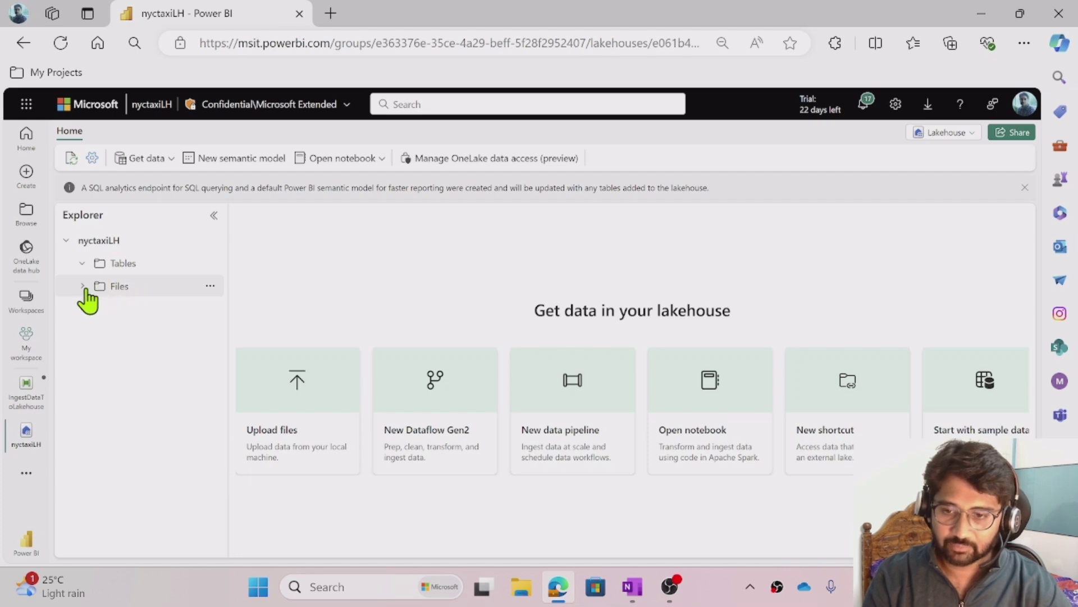
click(28, 400)
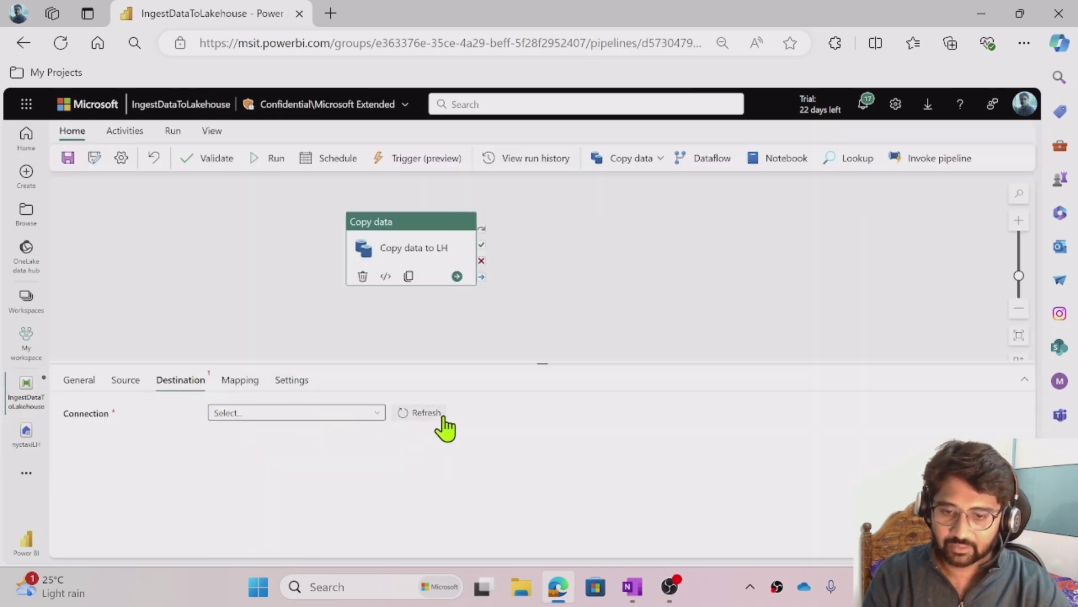
click(349, 413)
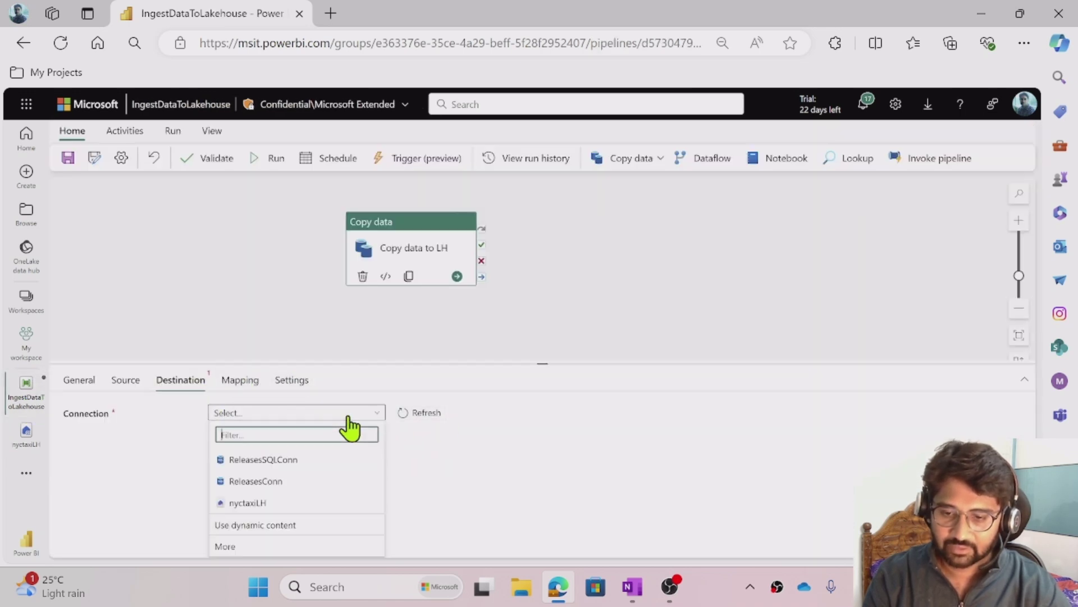
click(277, 504)
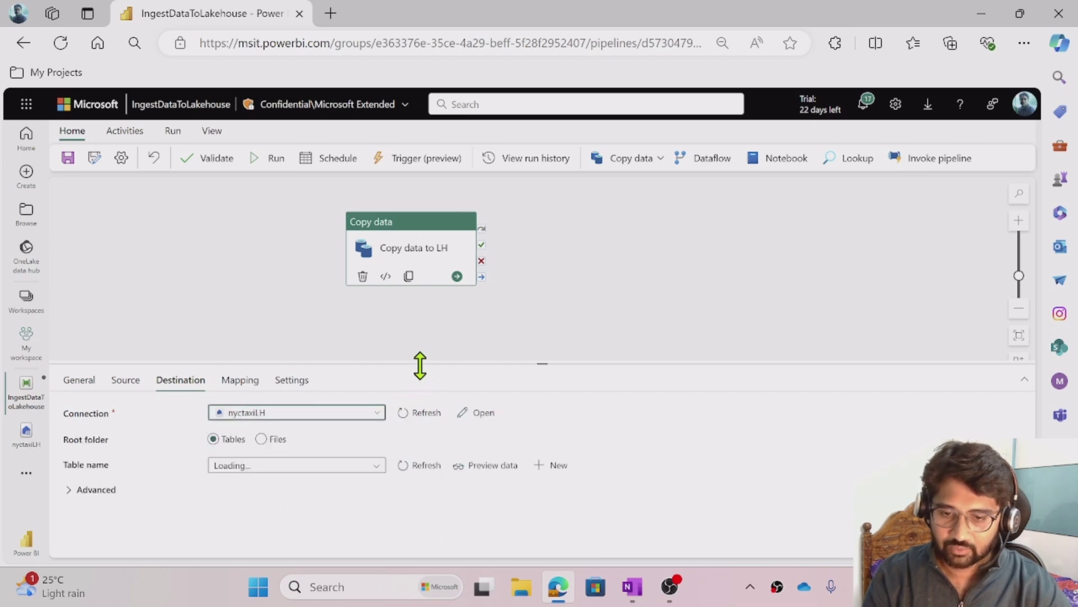
drag(420, 365, 429, 306)
click(262, 381)
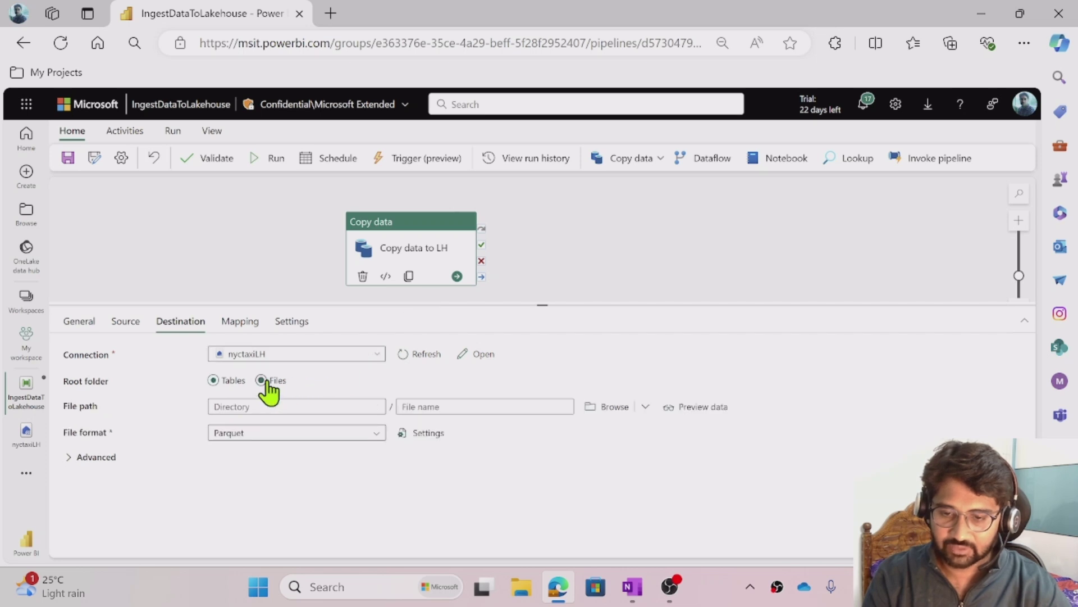
click(312, 405)
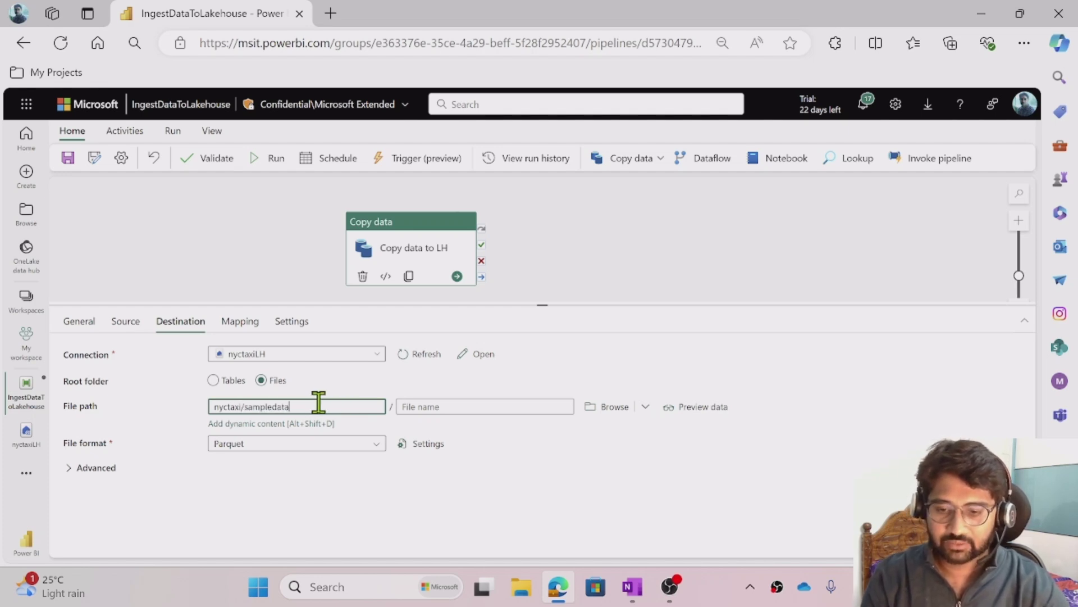
drag(318, 402, 171, 404)
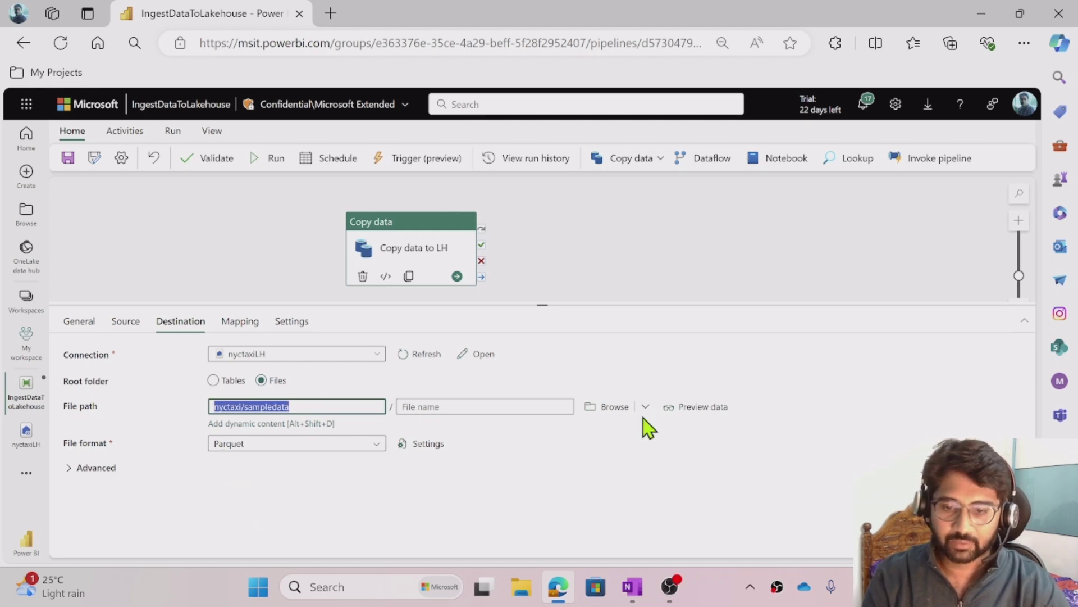
Reset the browser zoom to 100% and review the Source and Destination settings.
click(1026, 45)
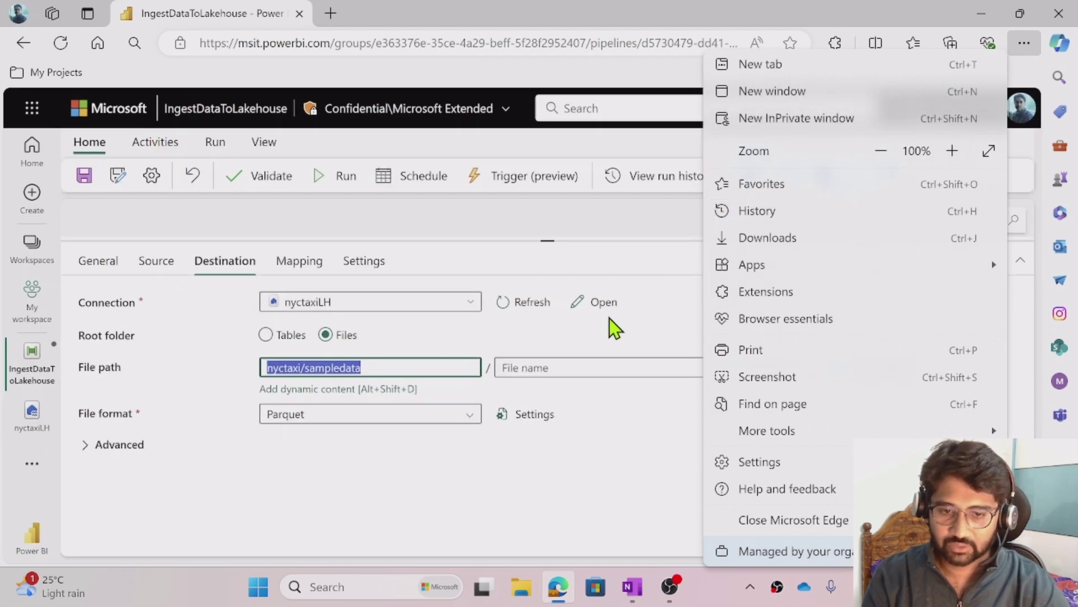
click(641, 331)
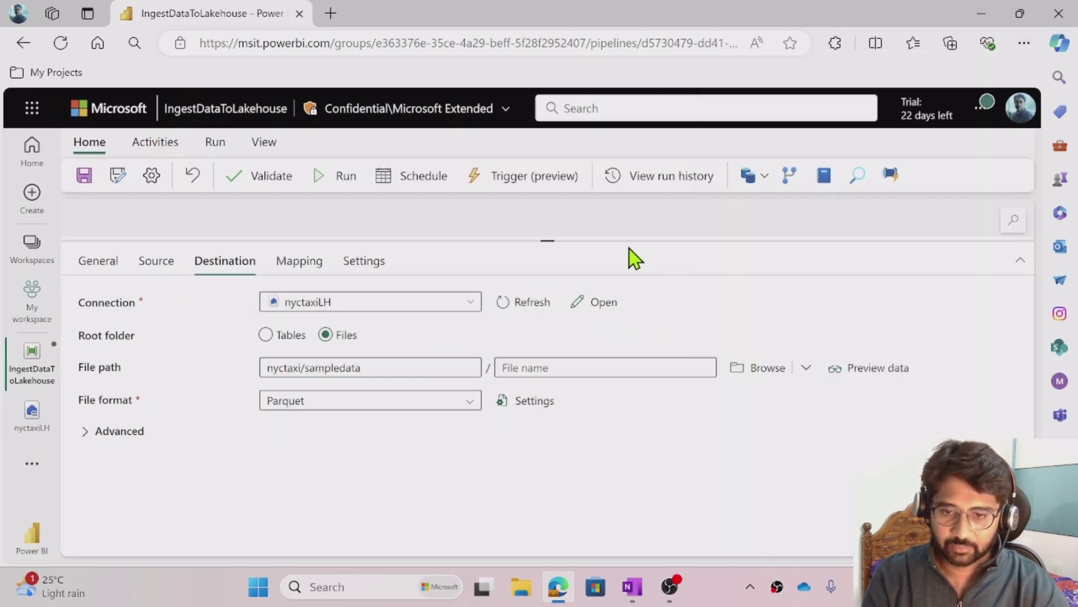
drag(630, 241, 616, 340)
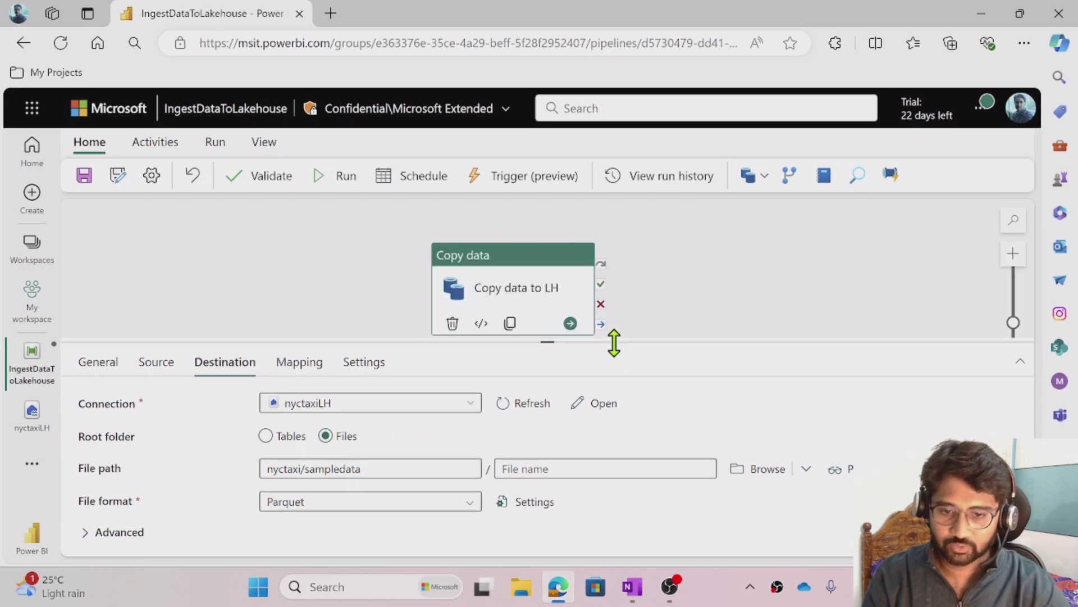
click(177, 368)
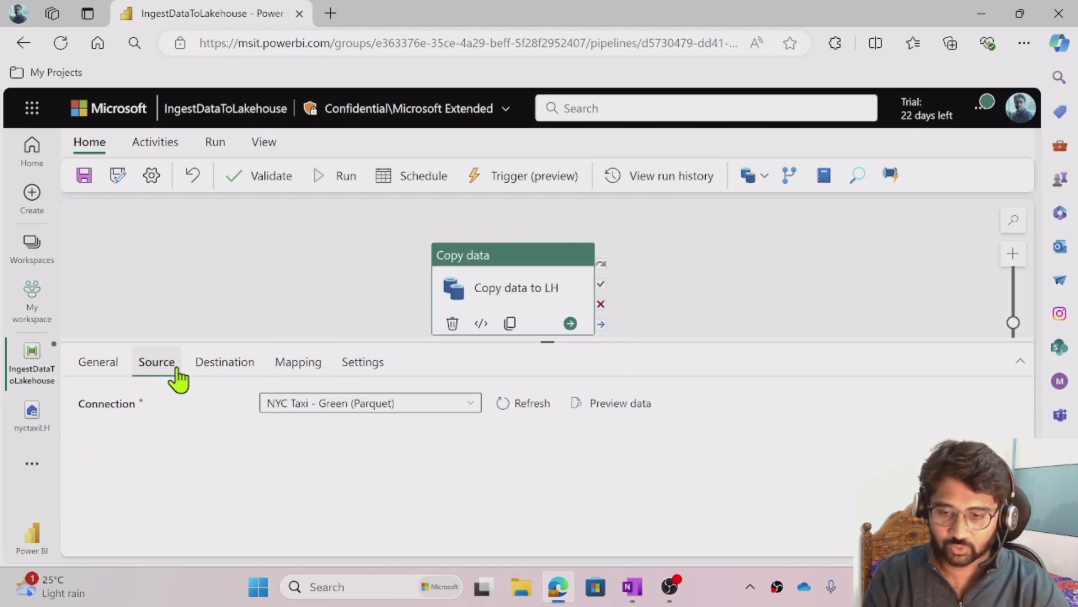
click(228, 363)
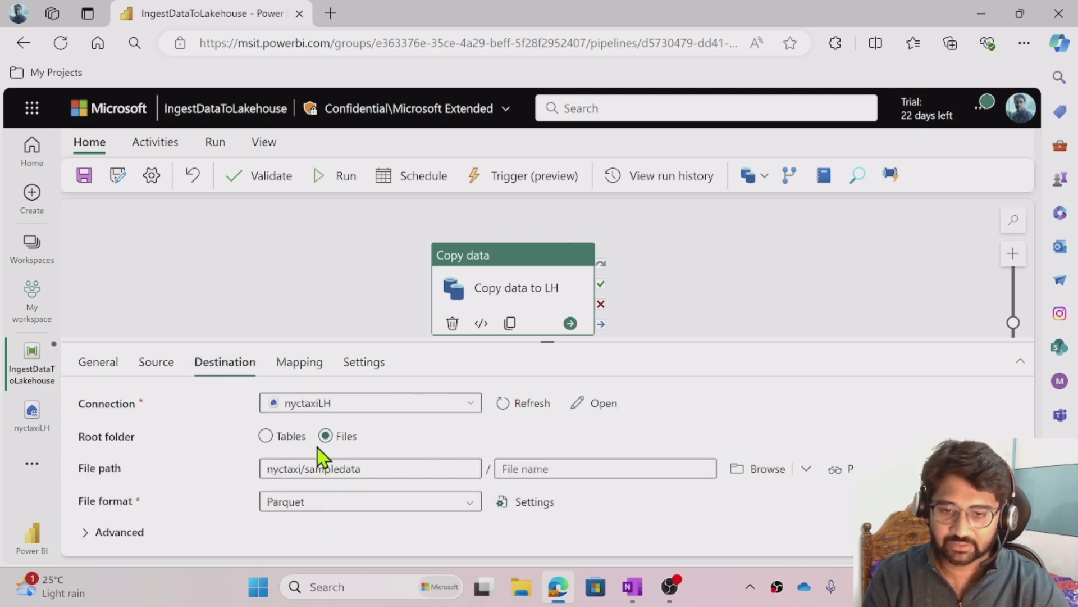
Save and run IngestDataToLakehouse, watching Output until Copy data to LH succeeds in 1m 3s.
click(85, 175)
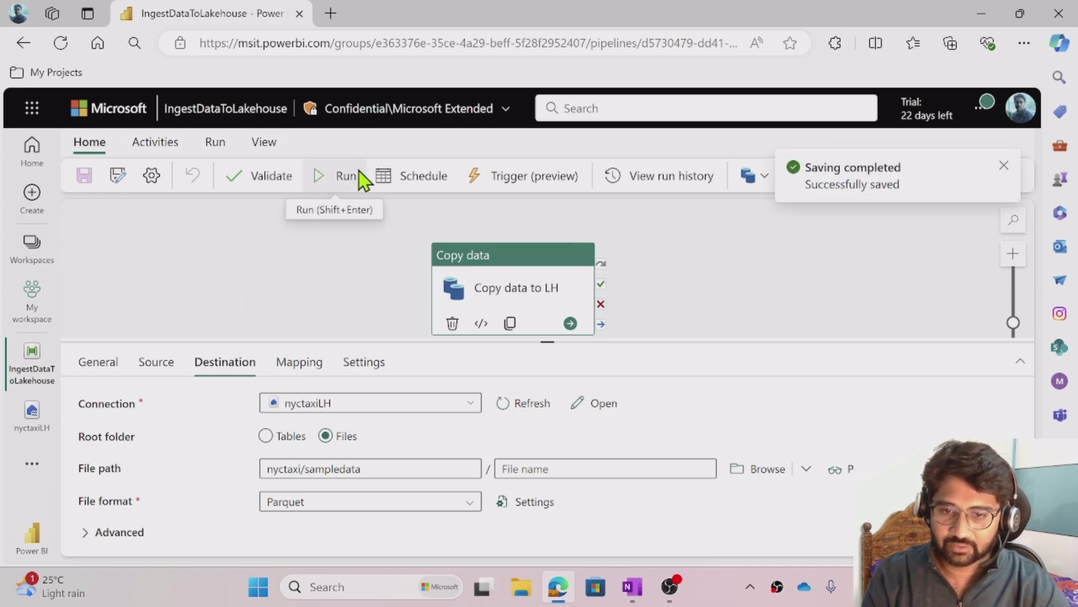
click(336, 176)
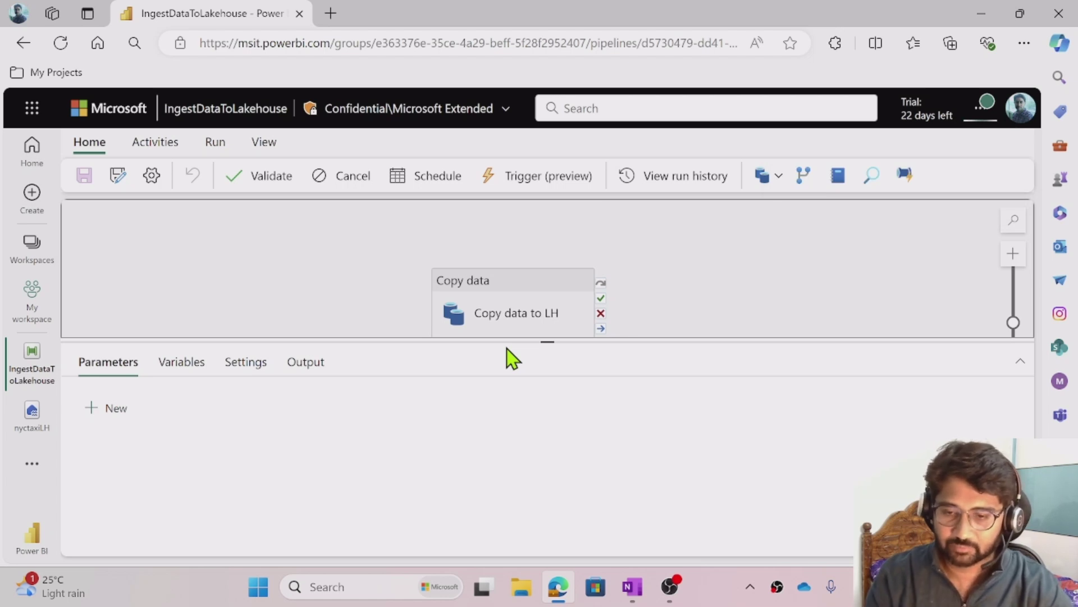
click(496, 283)
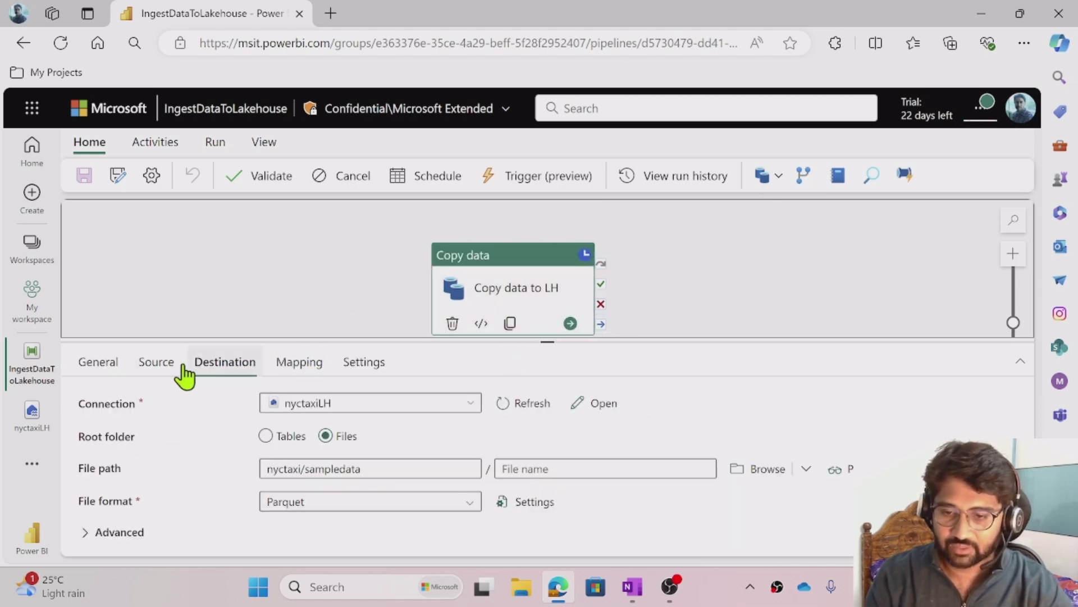
click(147, 368)
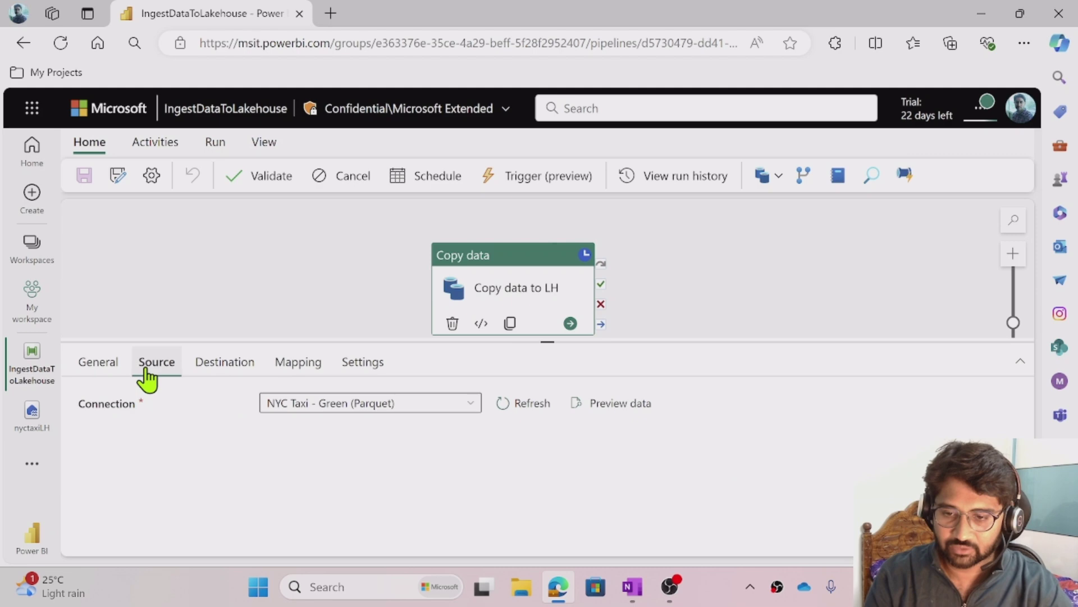
click(221, 366)
click(306, 286)
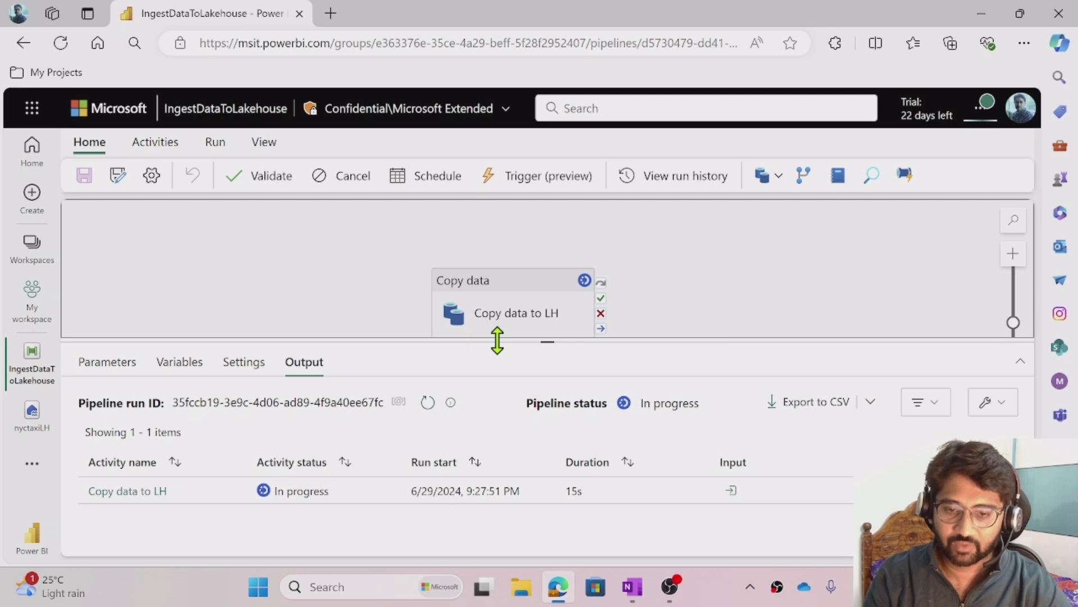
drag(497, 339, 494, 317)
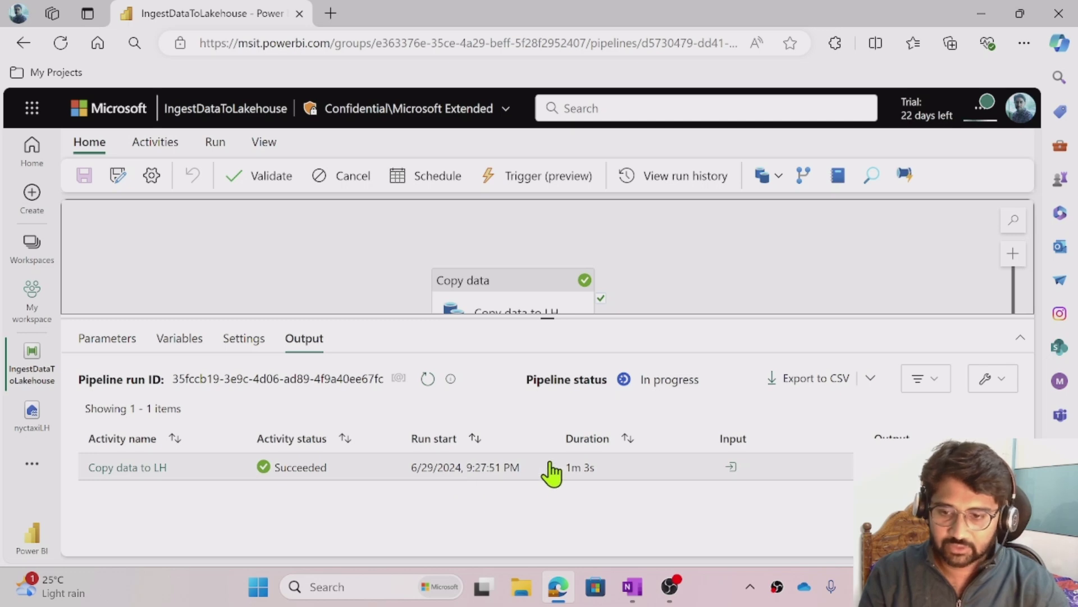
Open the nyctaxiLH lakehouse and refresh its Files folder.
click(33, 416)
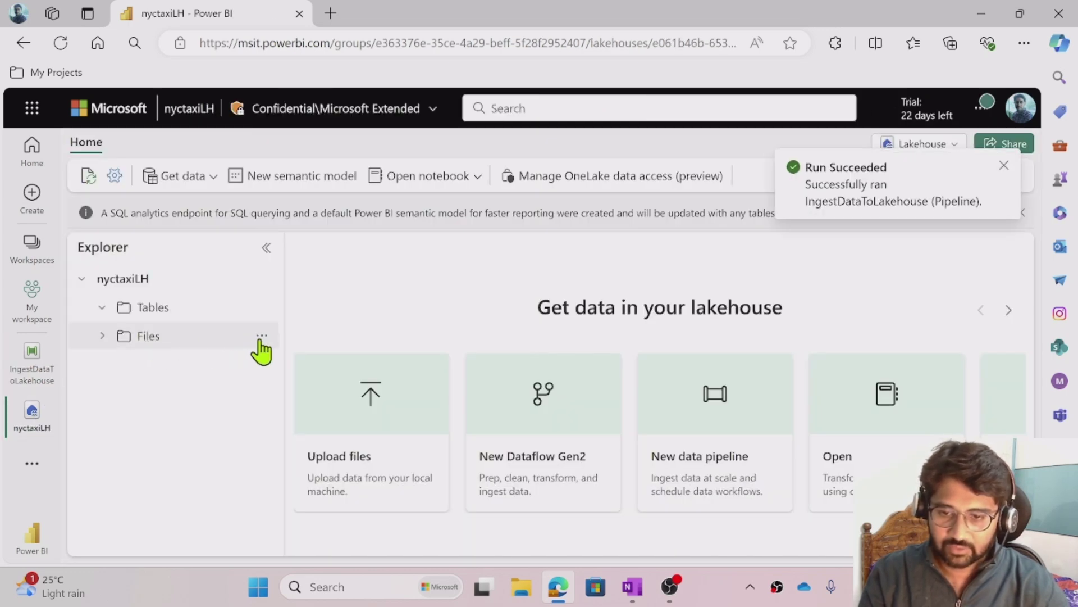
click(261, 336)
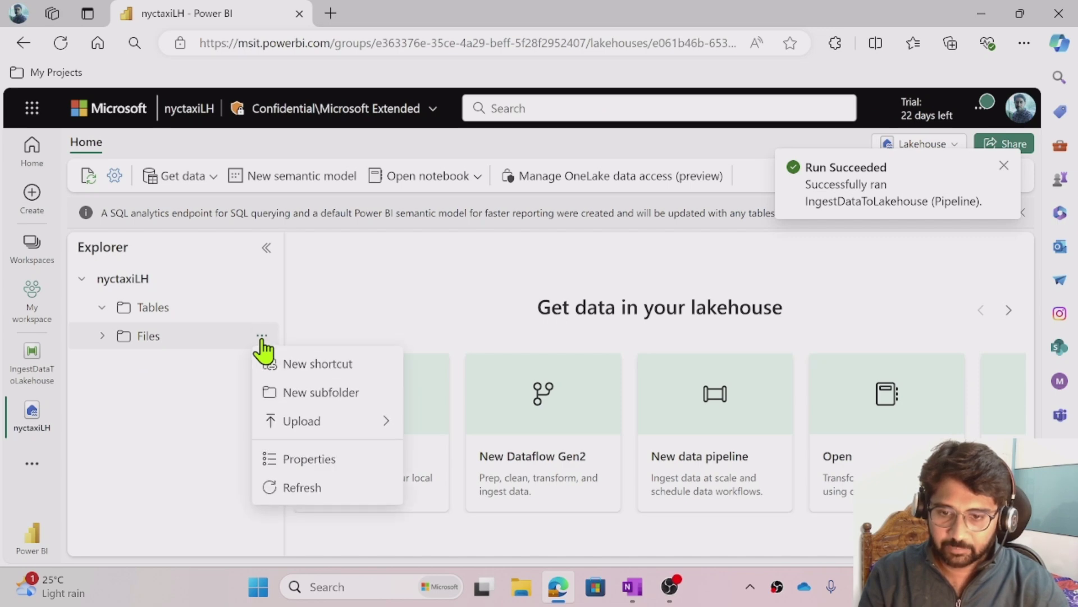
click(282, 486)
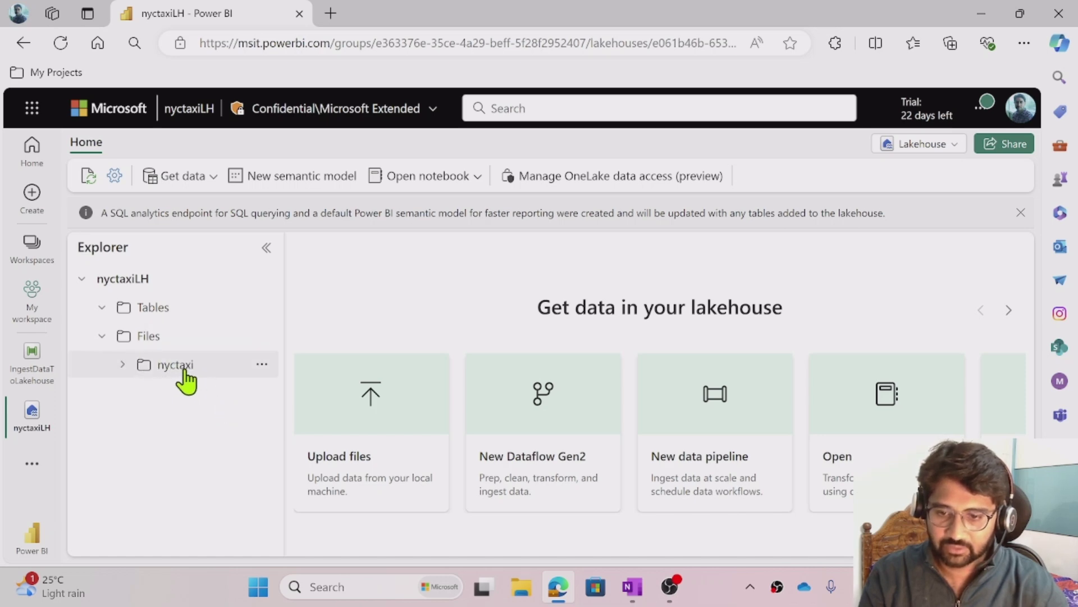
Browse nyctaxi to puYear=2008/puMonth=12 and open its parquet file, which shows no preview.
click(122, 366)
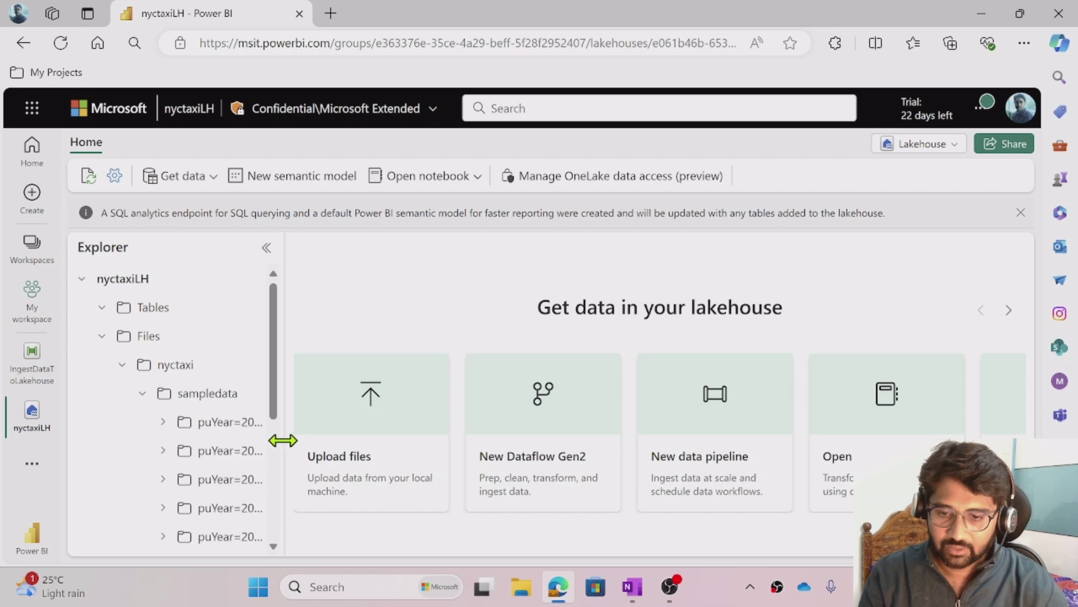
drag(283, 441, 431, 440)
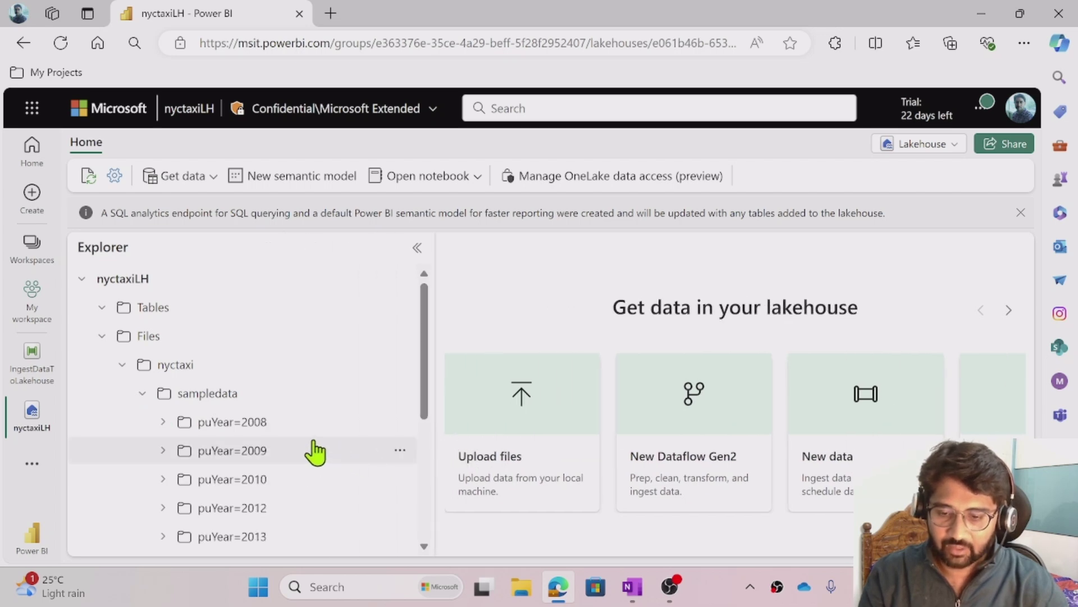
click(275, 425)
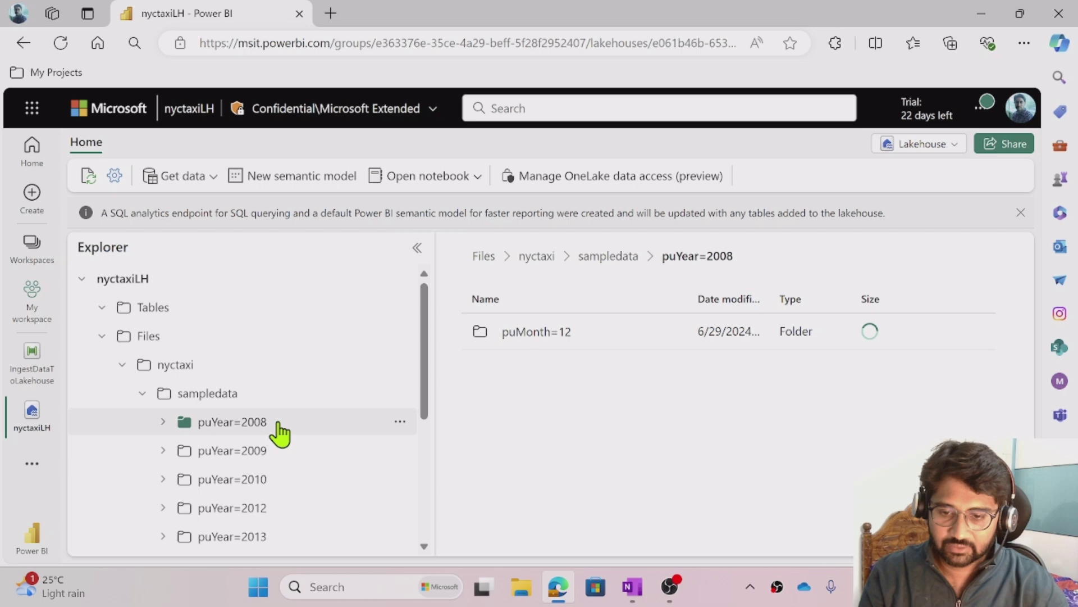
click(590, 332)
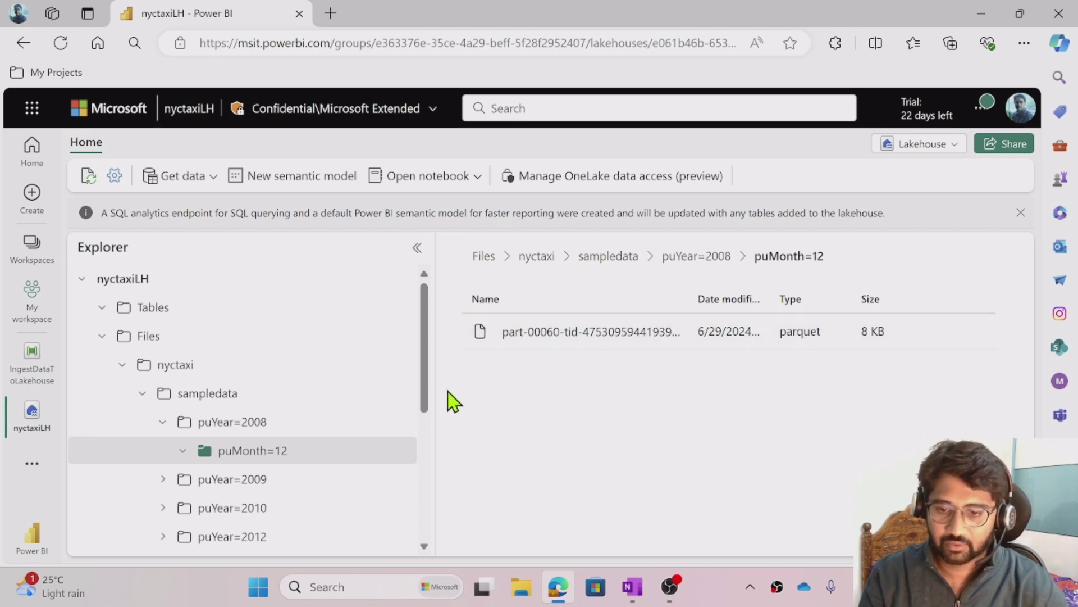
click(596, 337)
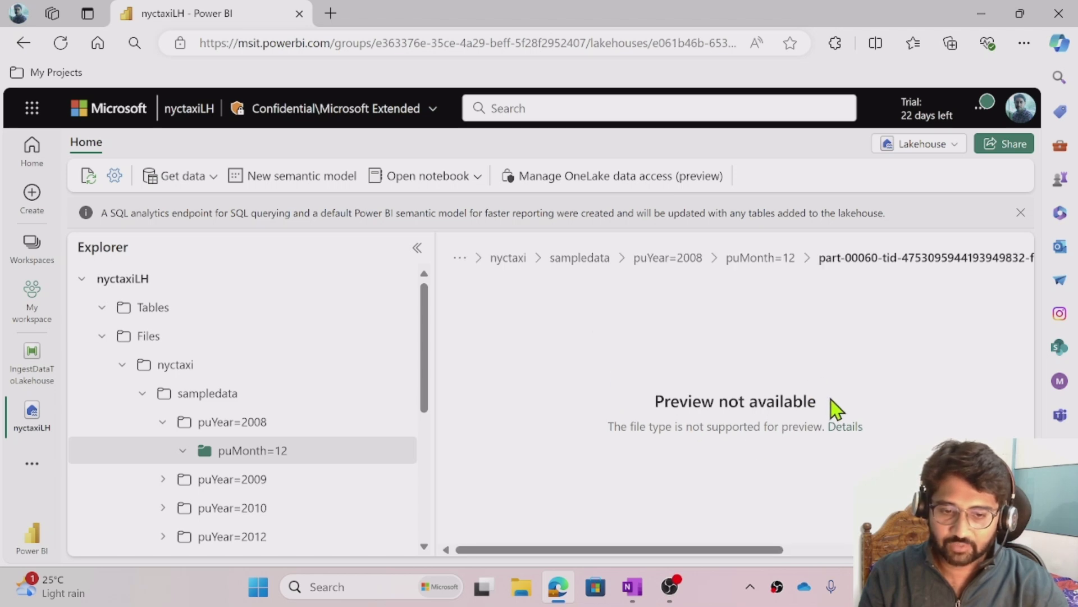
drag(835, 409, 652, 404)
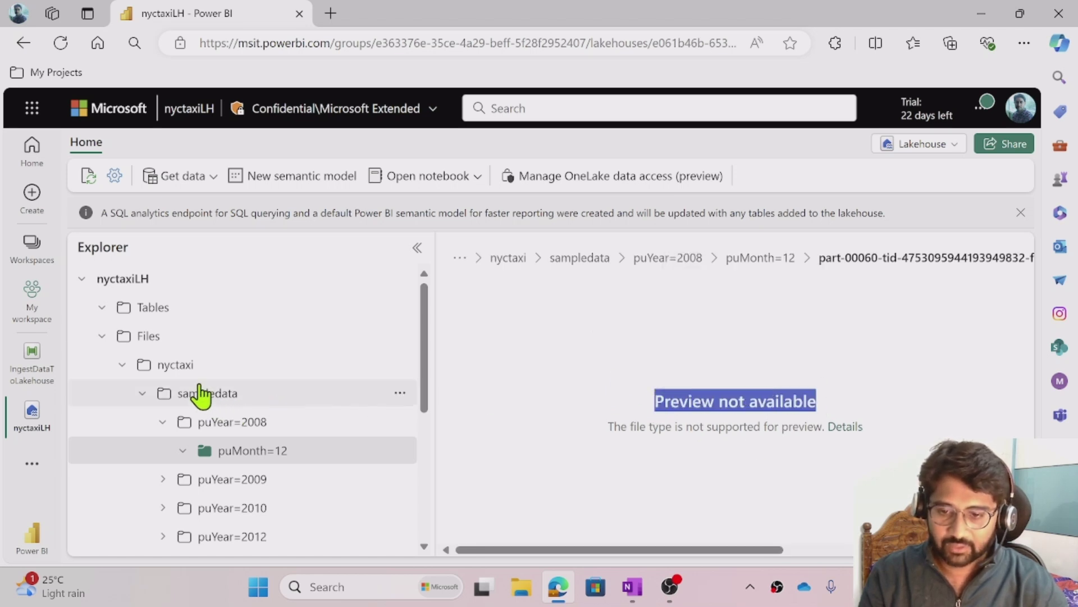
List the nyctaxi folder's contents and bring up its actions menu.
click(185, 366)
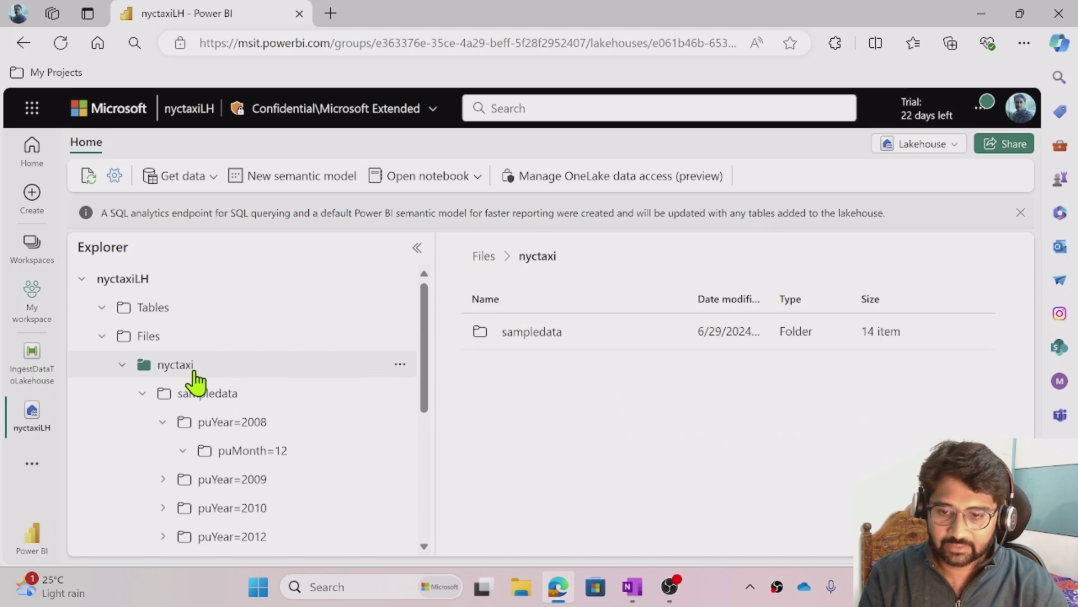
click(400, 364)
click(443, 336)
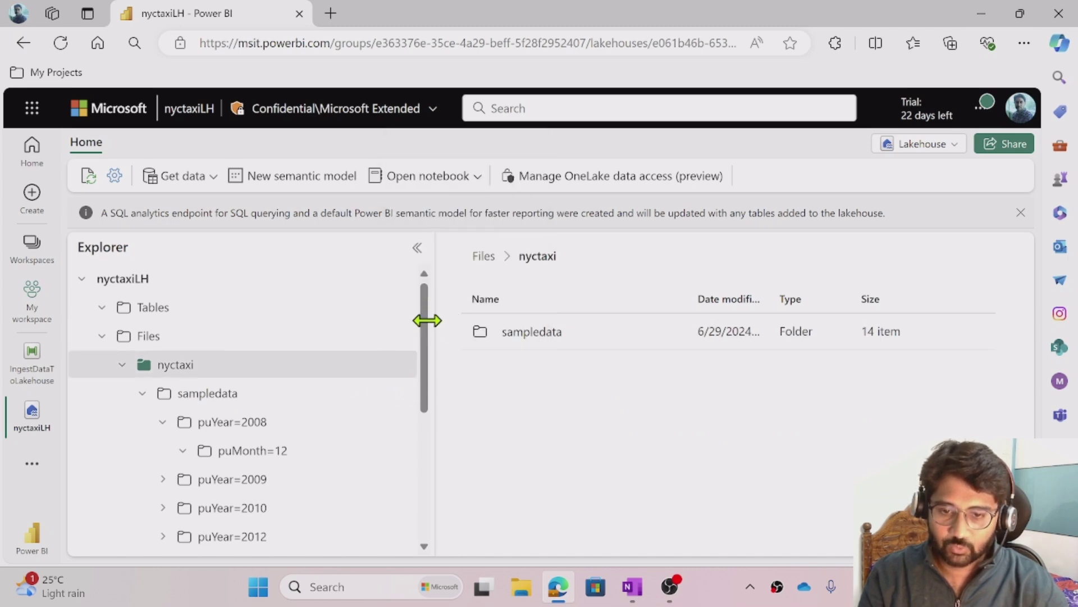
click(400, 365)
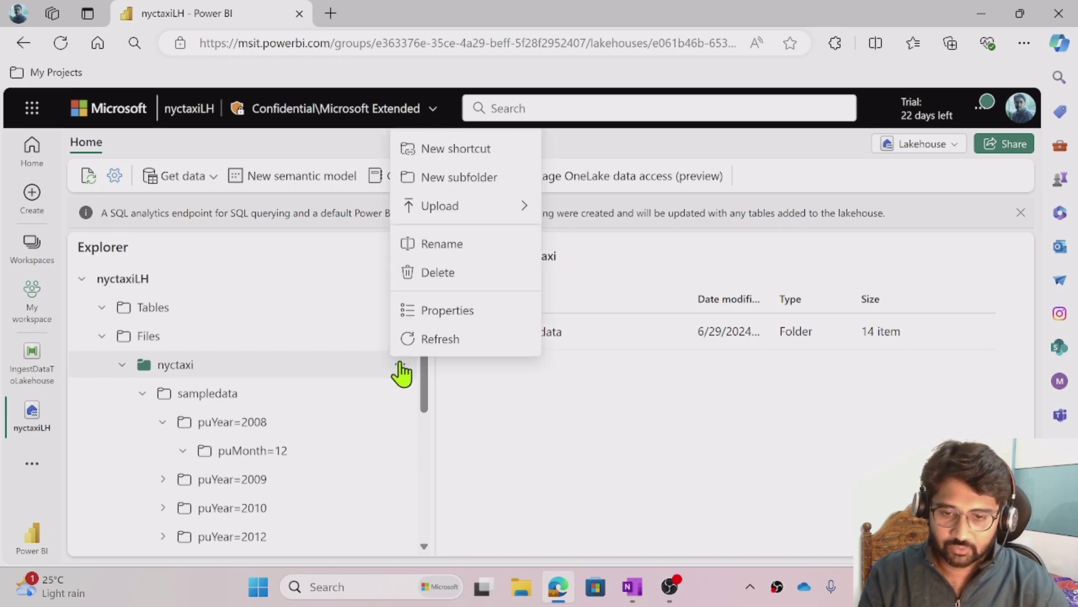
click(441, 336)
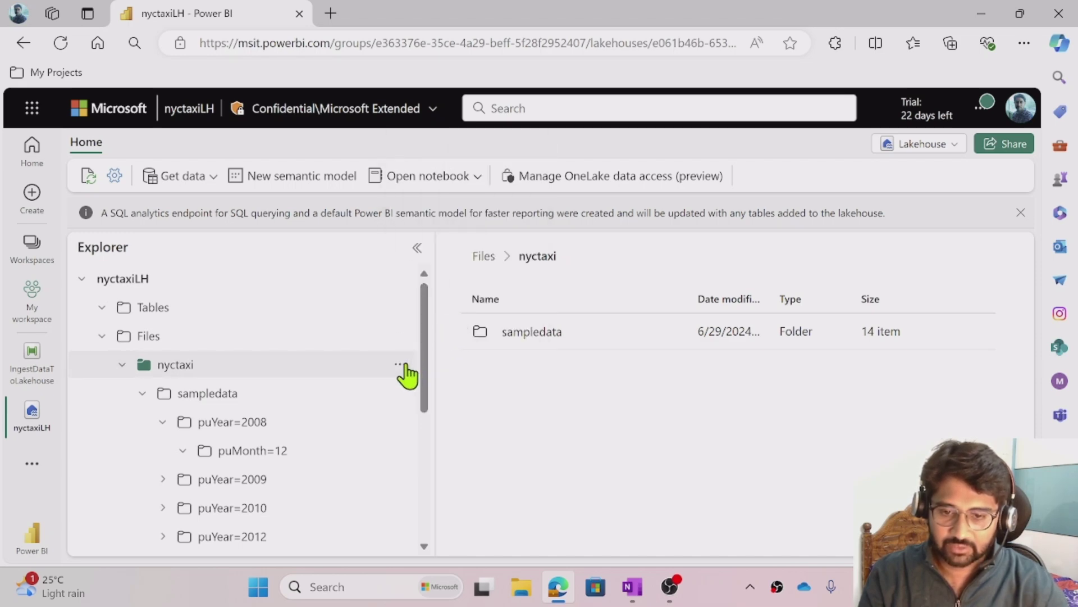
click(402, 365)
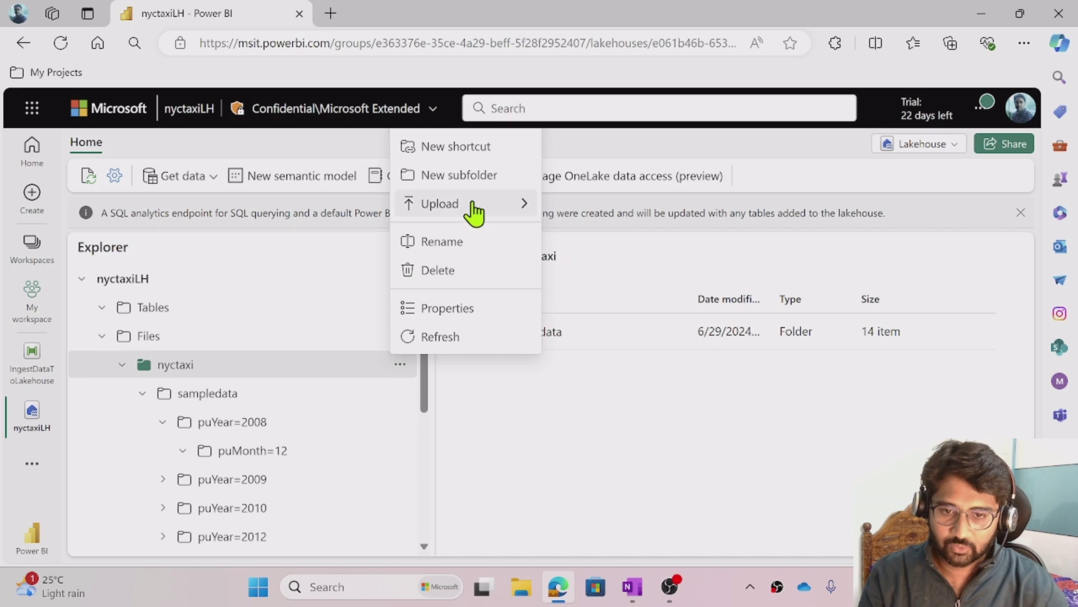
mouse_move(473, 205)
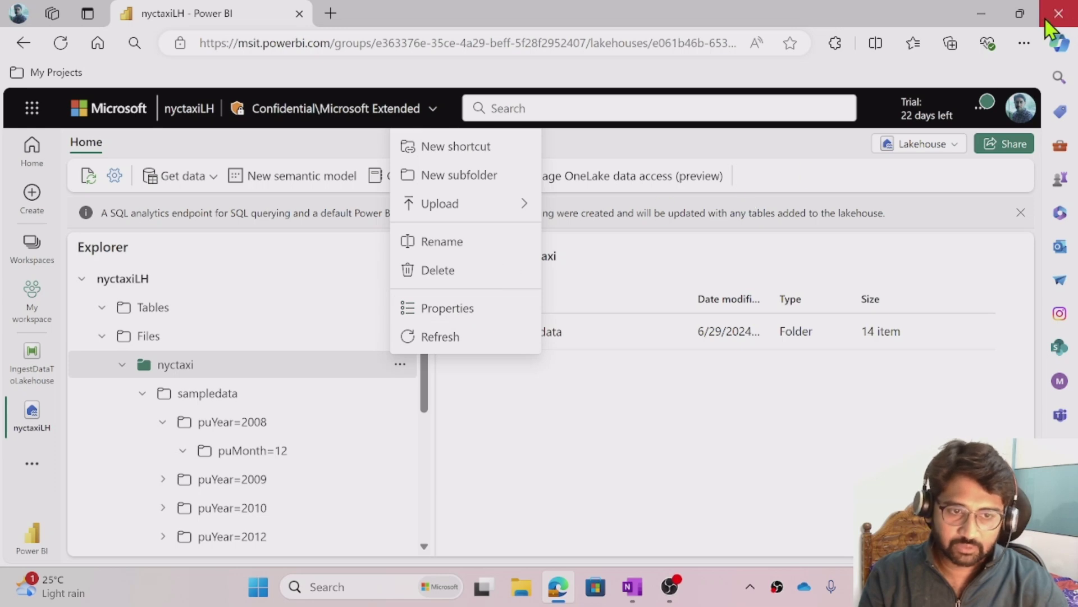
Set the browser zoom to 90% and choose Load to Tables > New table for nyctaxi.
click(1024, 44)
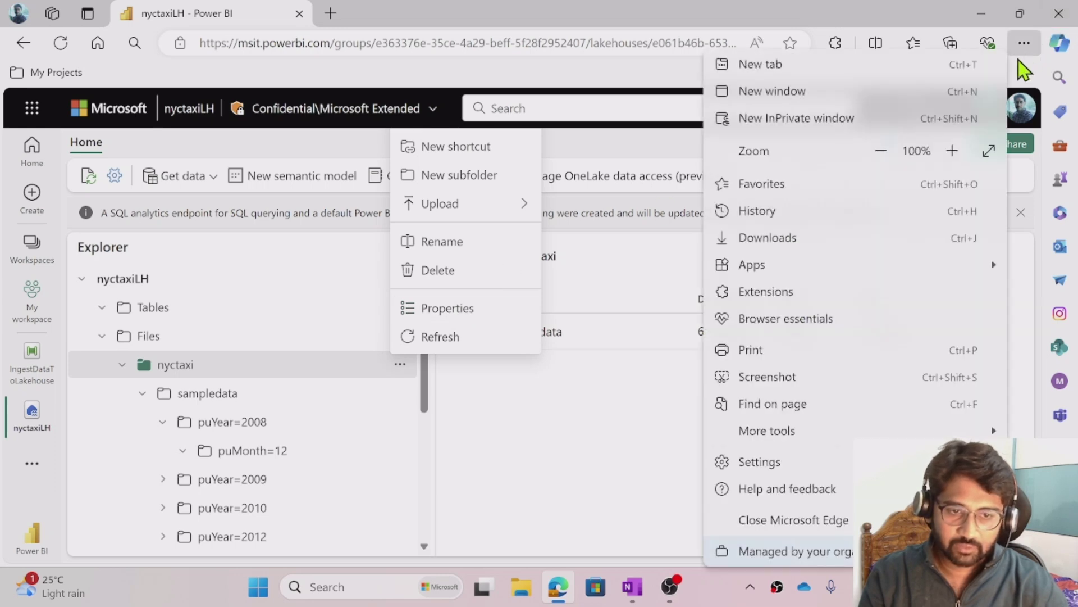
click(881, 152)
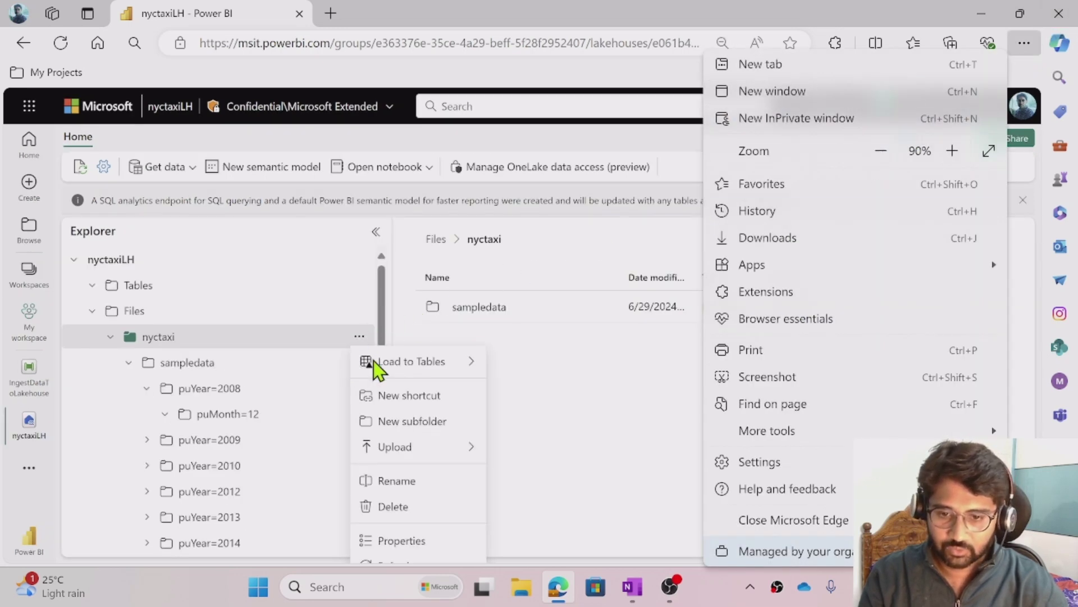
click(469, 363)
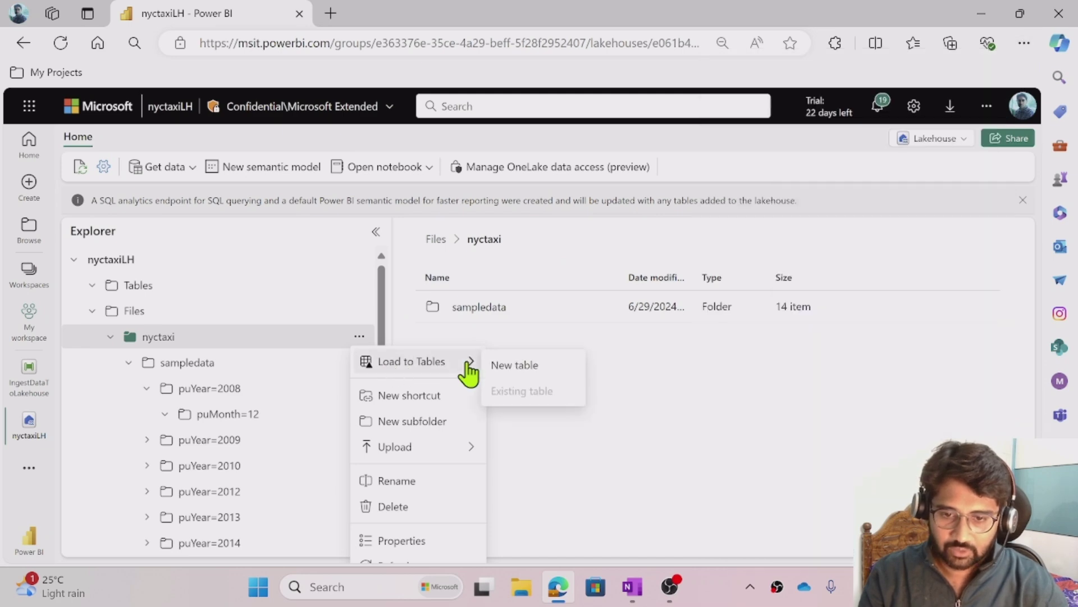
click(526, 371)
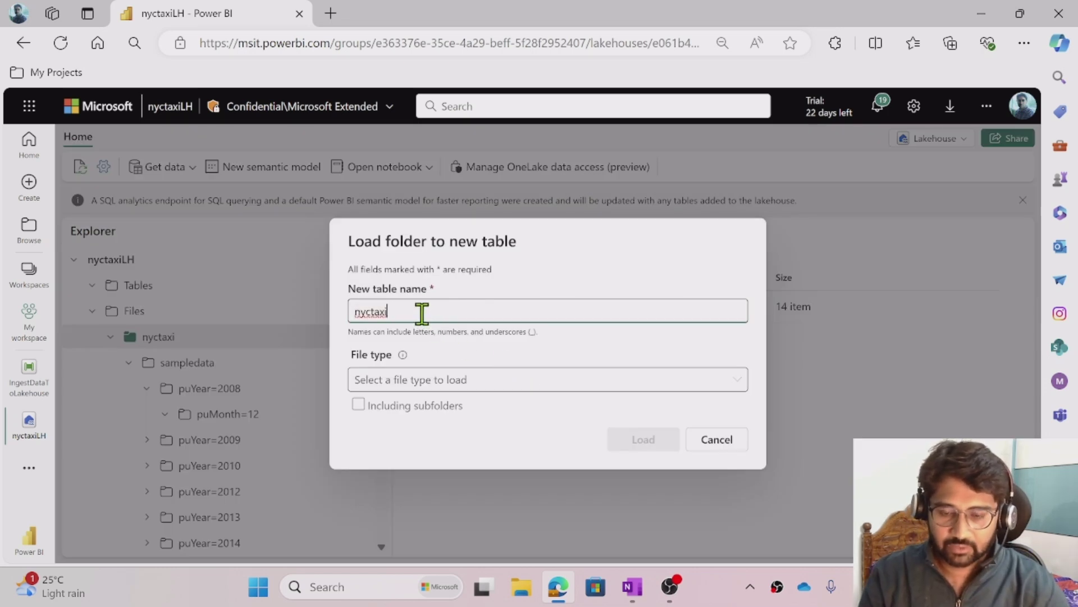
Keep table name nyctaxi, choose file type parquet with Including subfolders ticked, and load.
drag(382, 309, 348, 309)
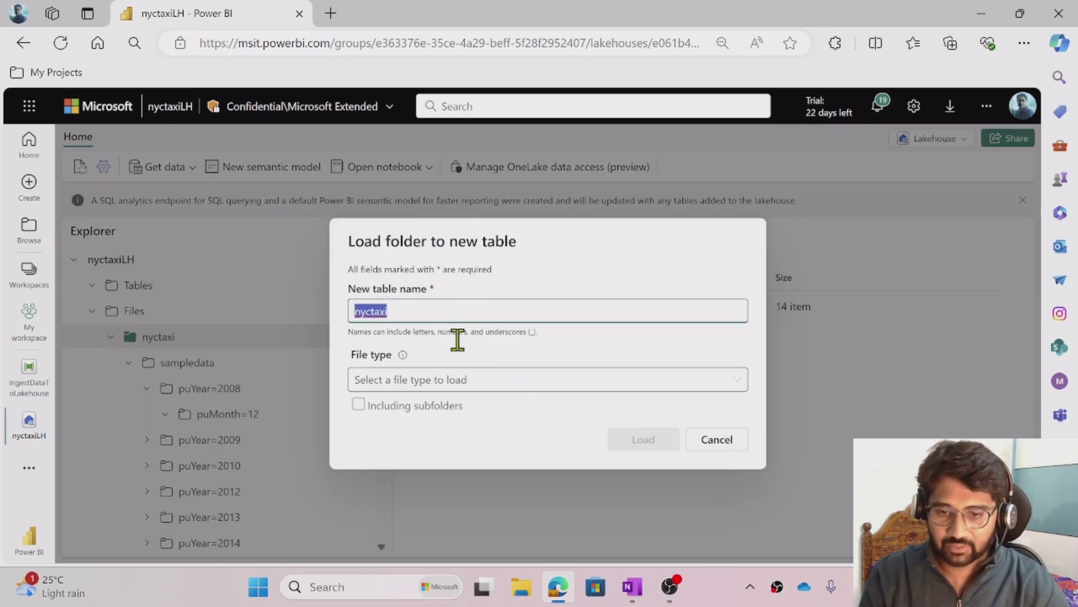
click(440, 379)
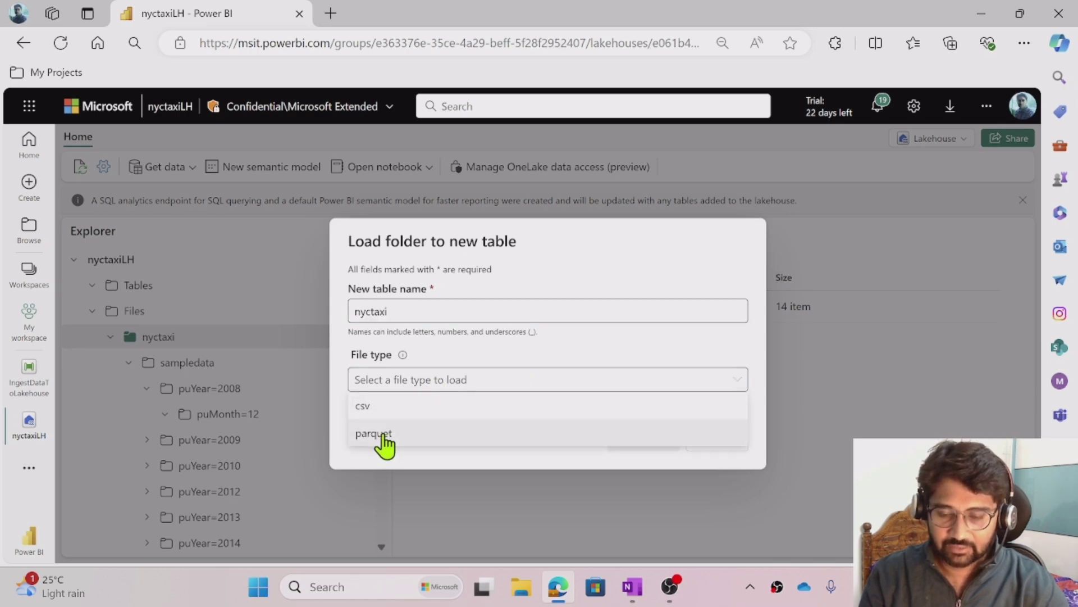
click(385, 434)
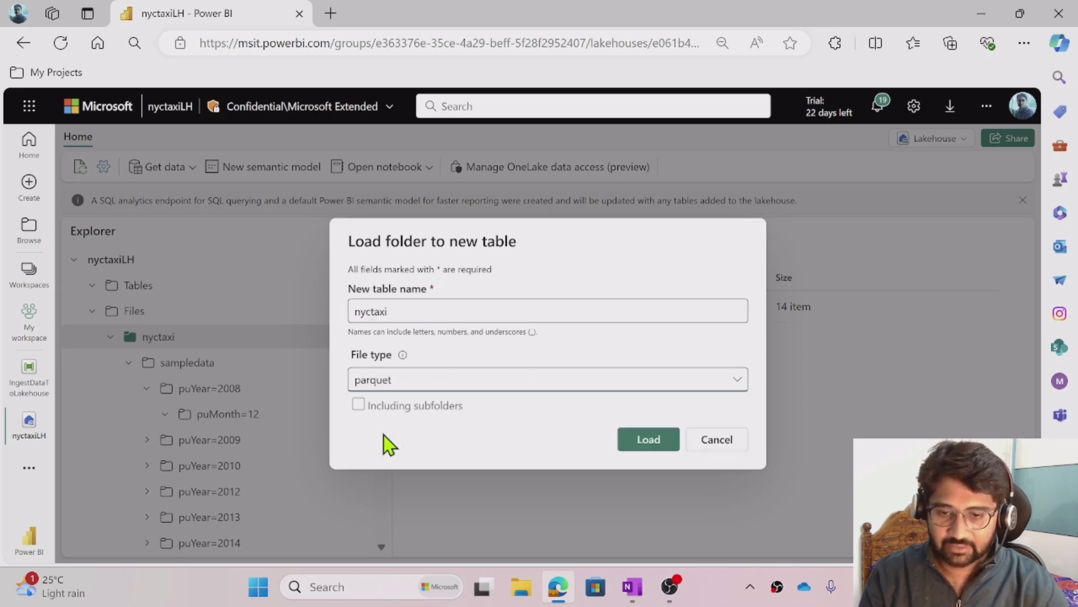
click(358, 407)
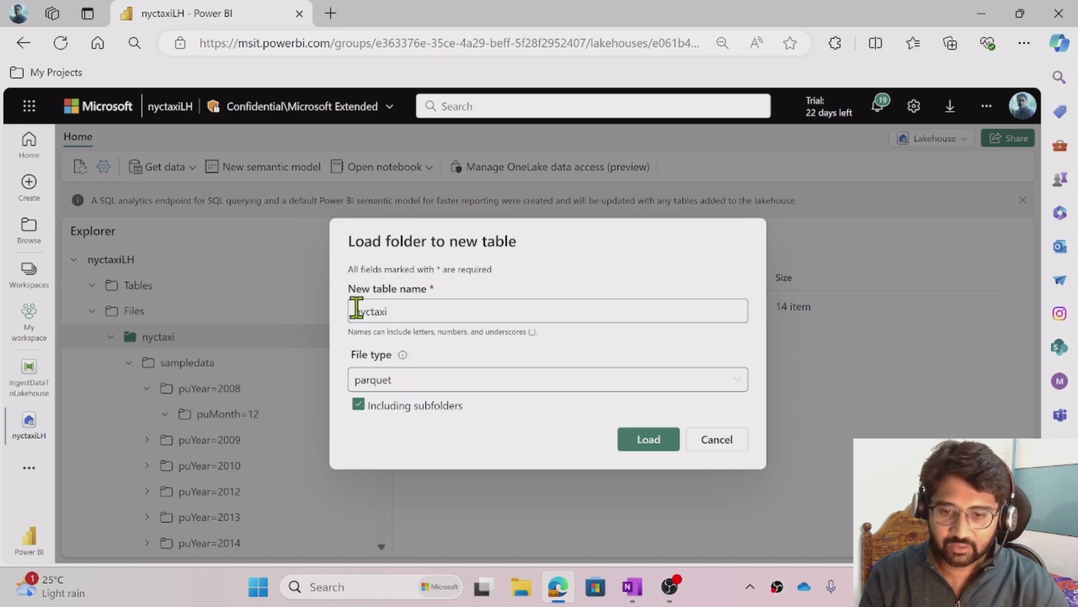
click(649, 435)
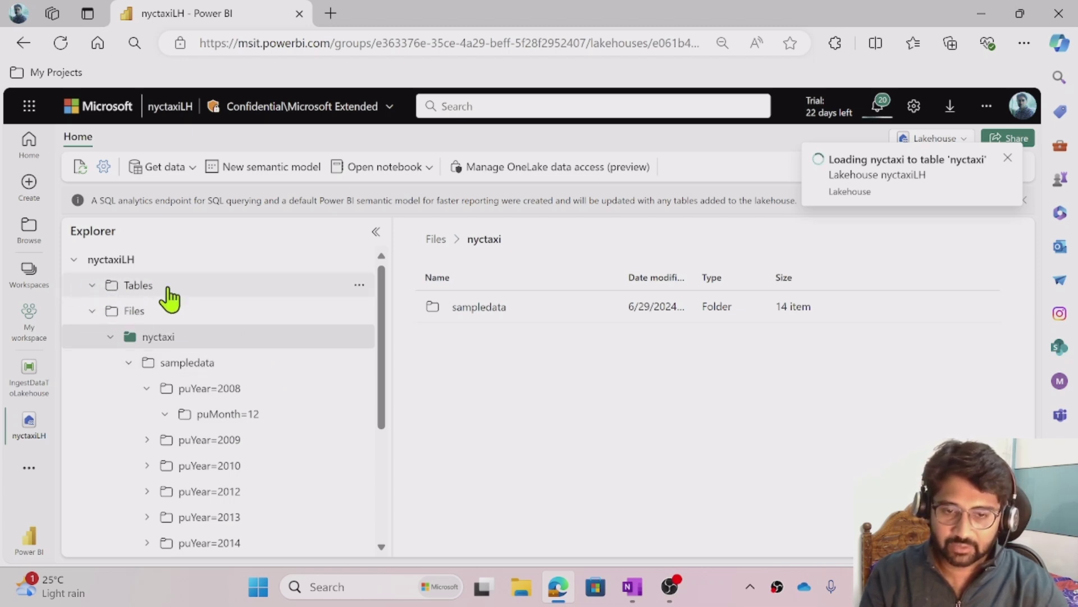
Check the table-load notification, refresh the new nyctaxi table under Tables, and preview its rows.
click(886, 115)
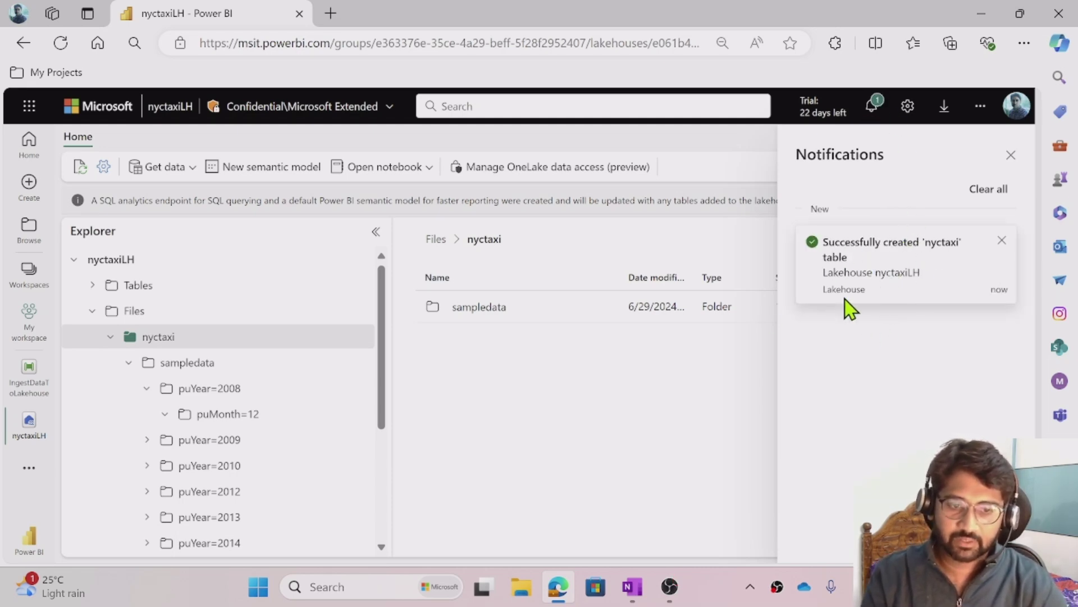
key(Escape)
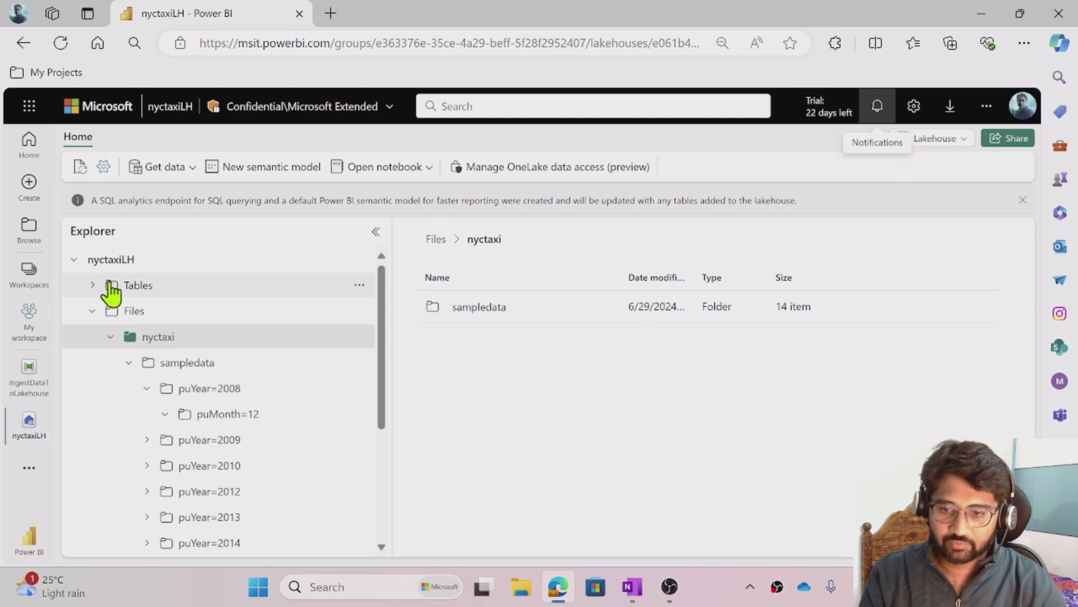
click(93, 285)
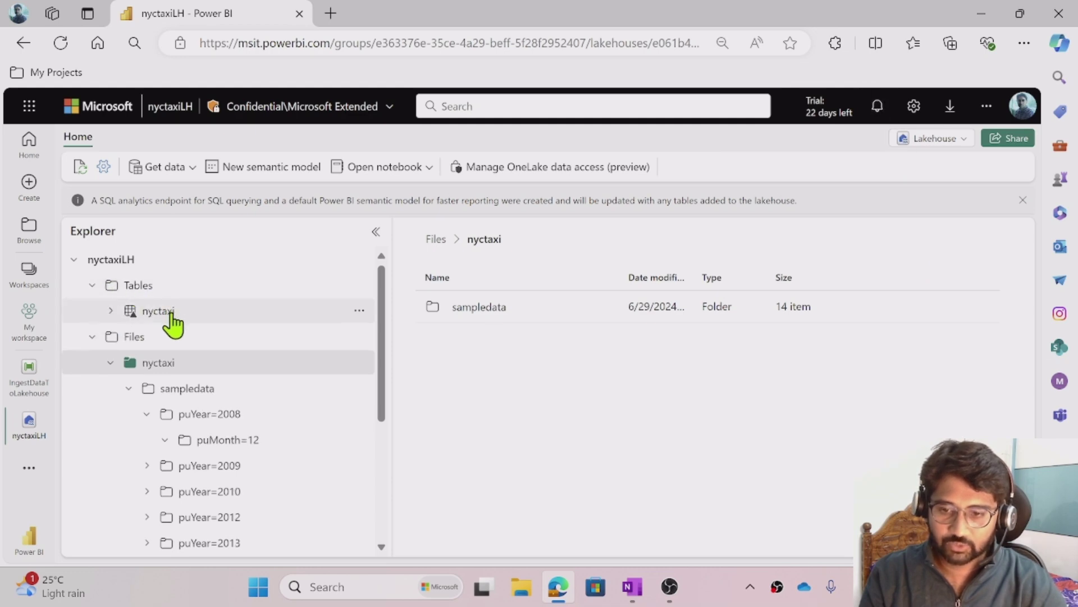
click(360, 310)
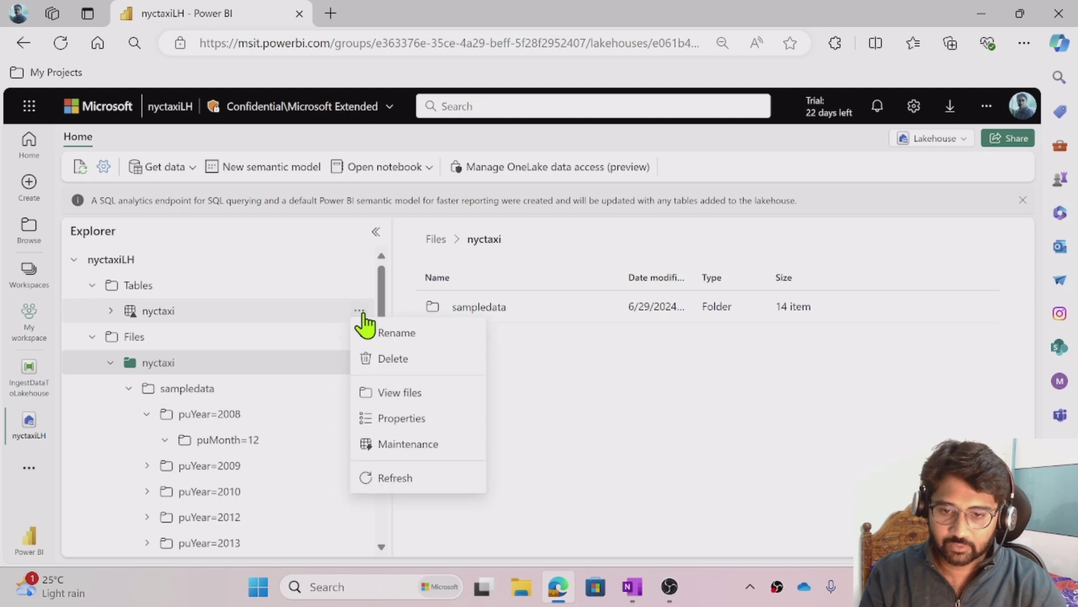
click(384, 481)
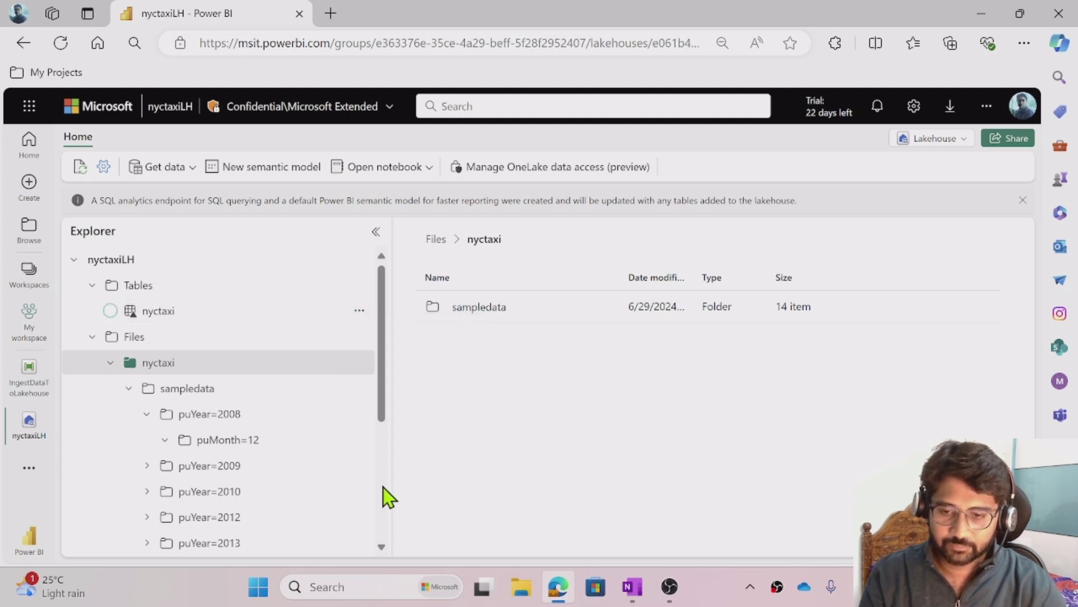
click(270, 312)
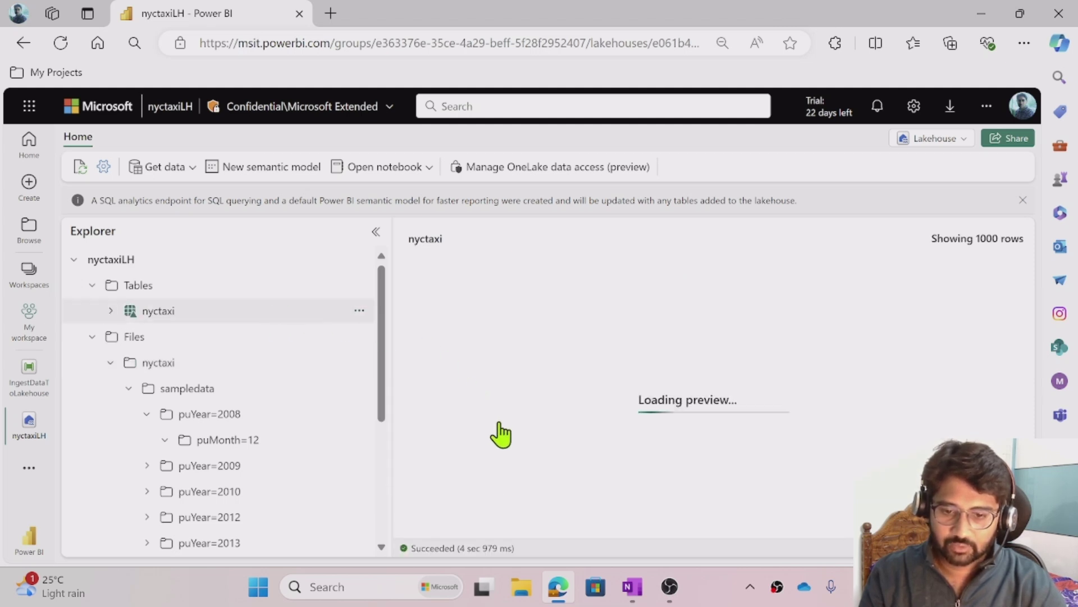